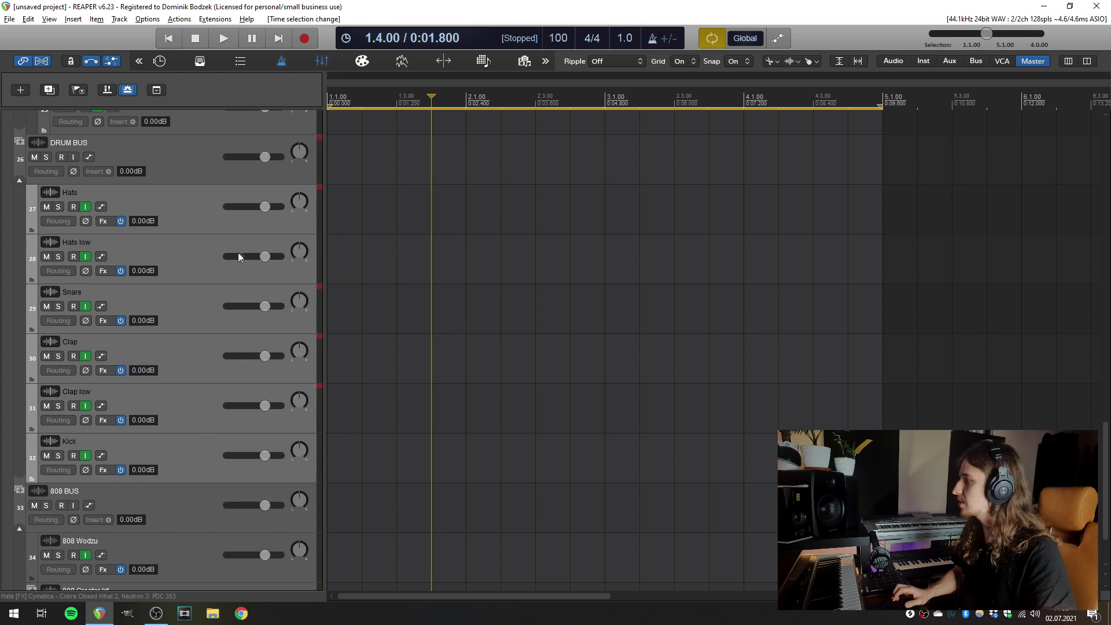
# Step: Set the record mode of the six selected drum tracks, Hats through Kick, to MIDI overdub
pyautogui.rightClick(321, 208)
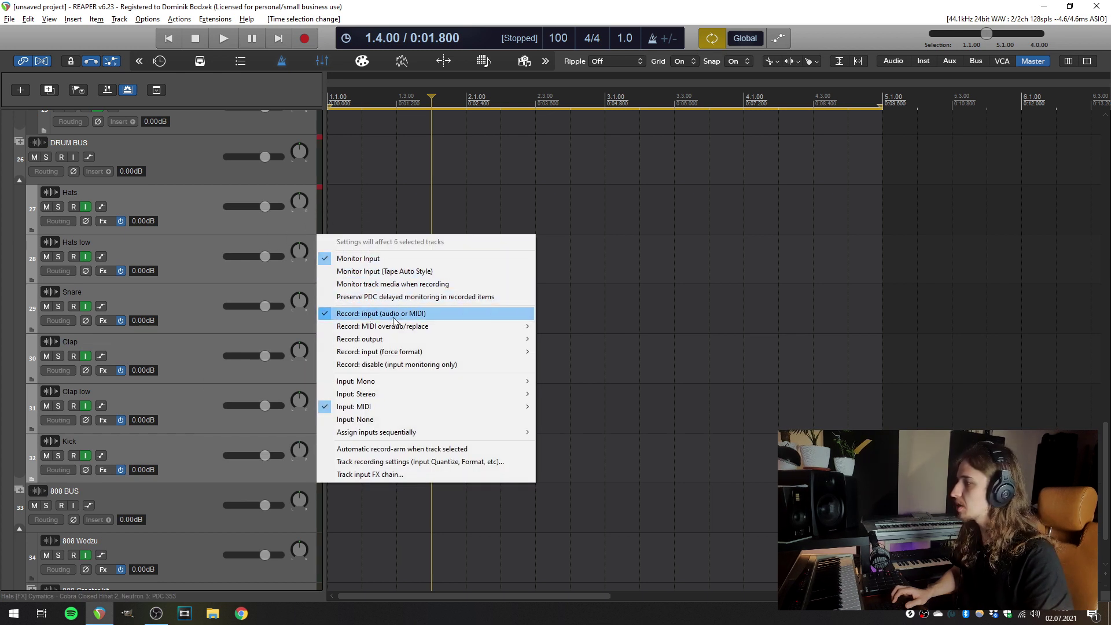
pyautogui.moveTo(378, 329)
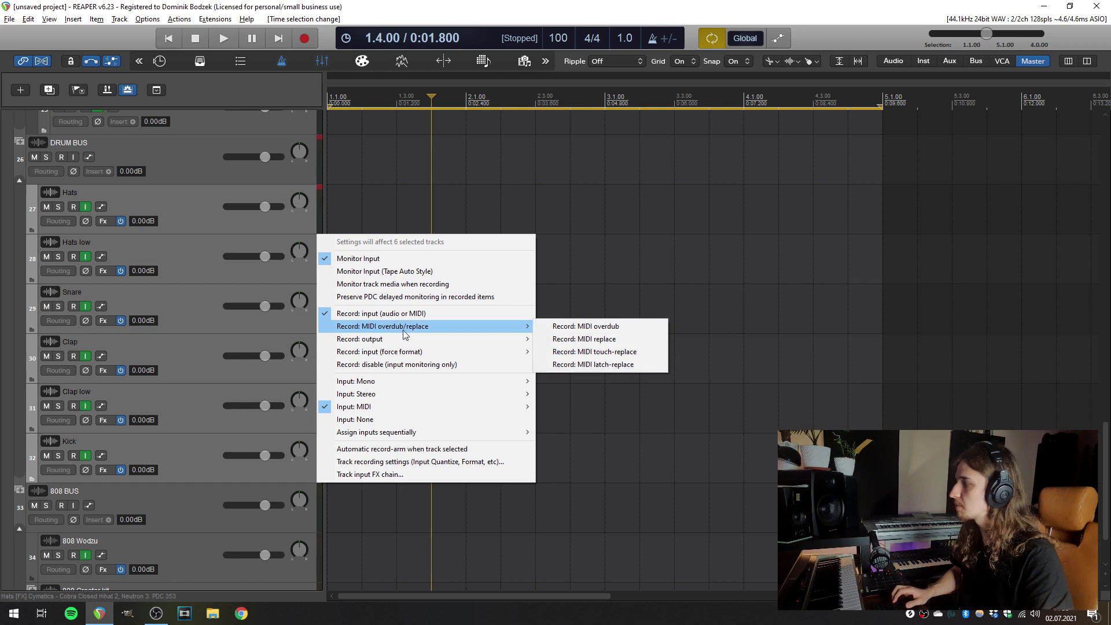
pyautogui.click(635, 330)
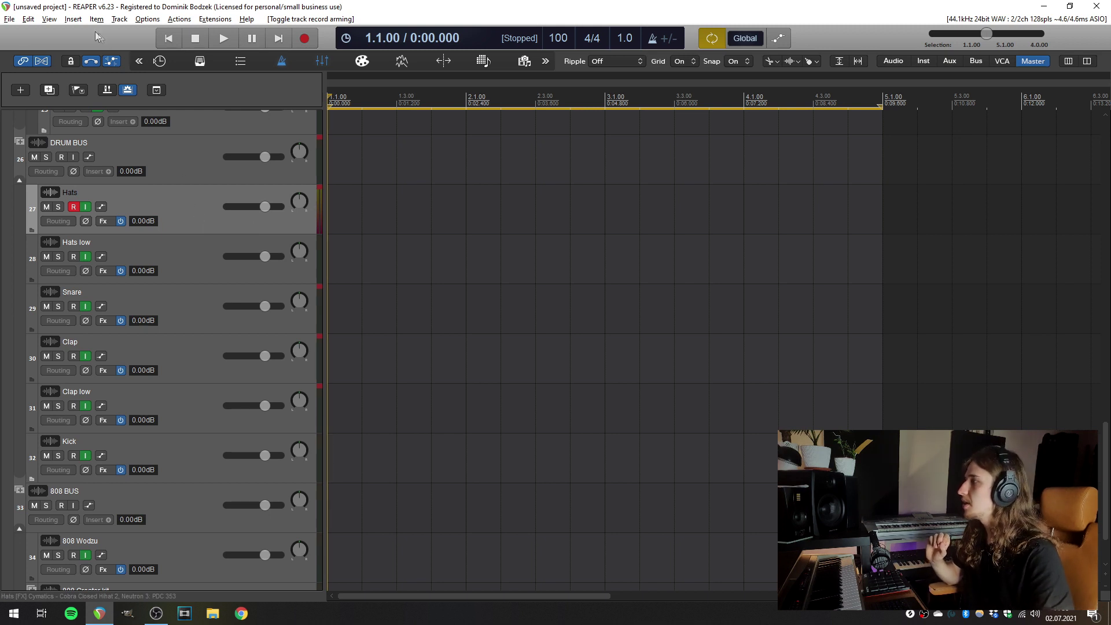
# Step: Insert a four-bar MIDI item on the Hats track and record a hi-hat pattern into it
pyautogui.click(73, 20)
pyautogui.click(86, 44)
pyautogui.click(365, 208)
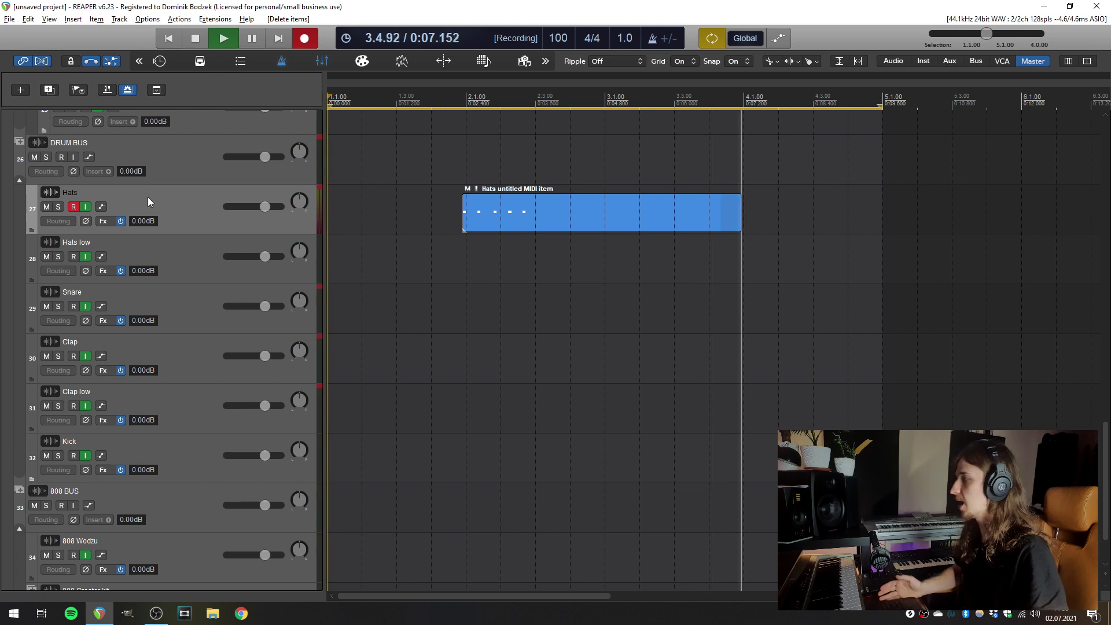
pyautogui.press('space')
pyautogui.click(501, 222)
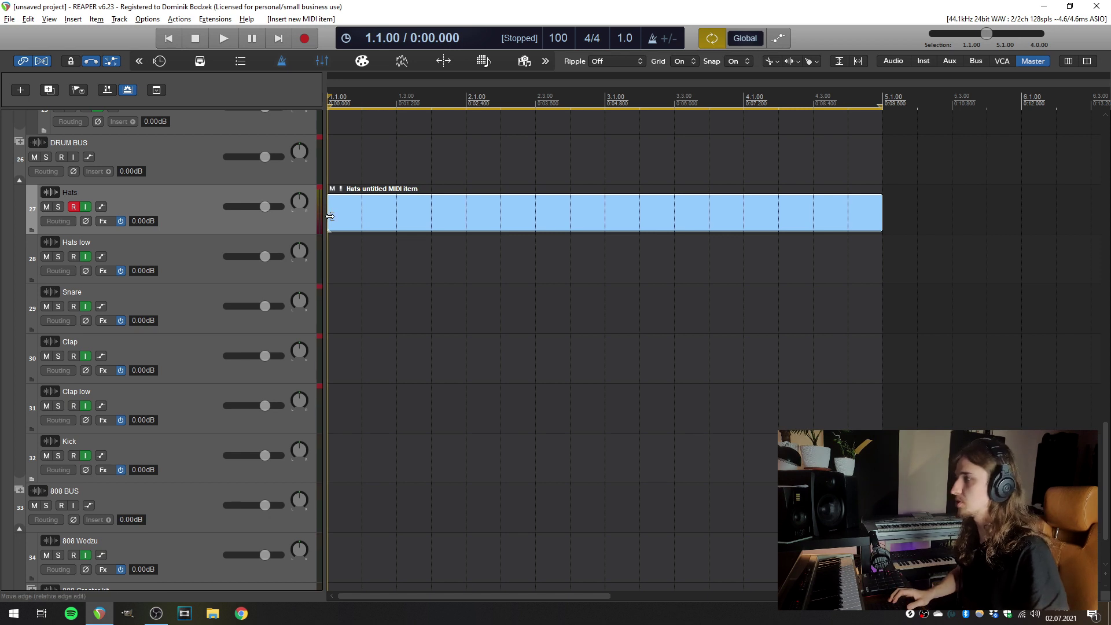
pyautogui.click(306, 38)
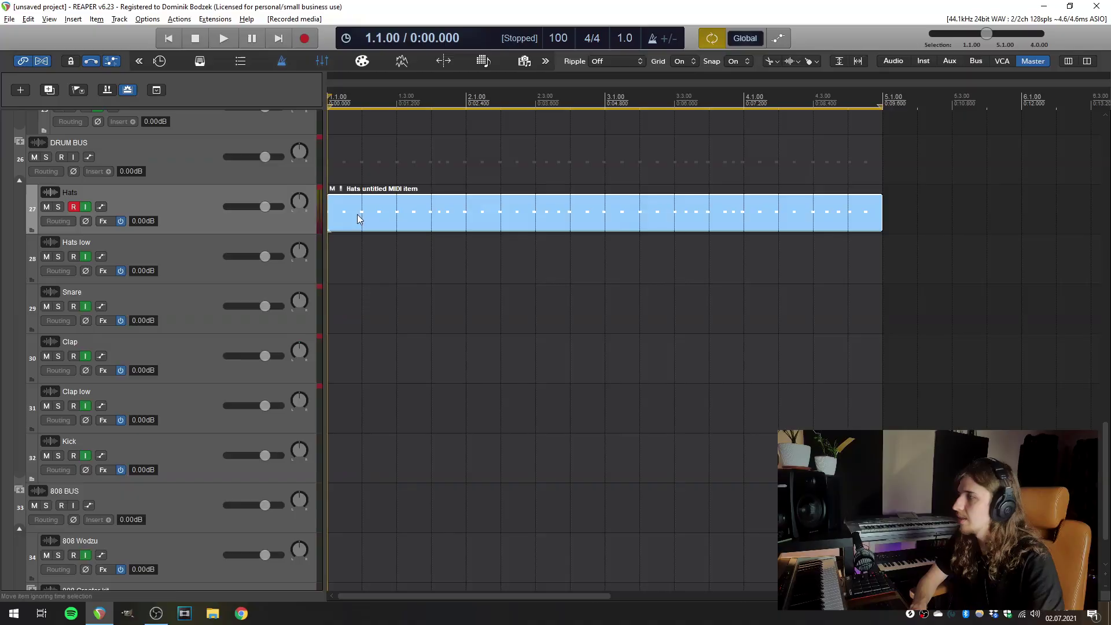
# Step: Delete the recorded MIDI item from the Hats track
pyautogui.click(359, 215)
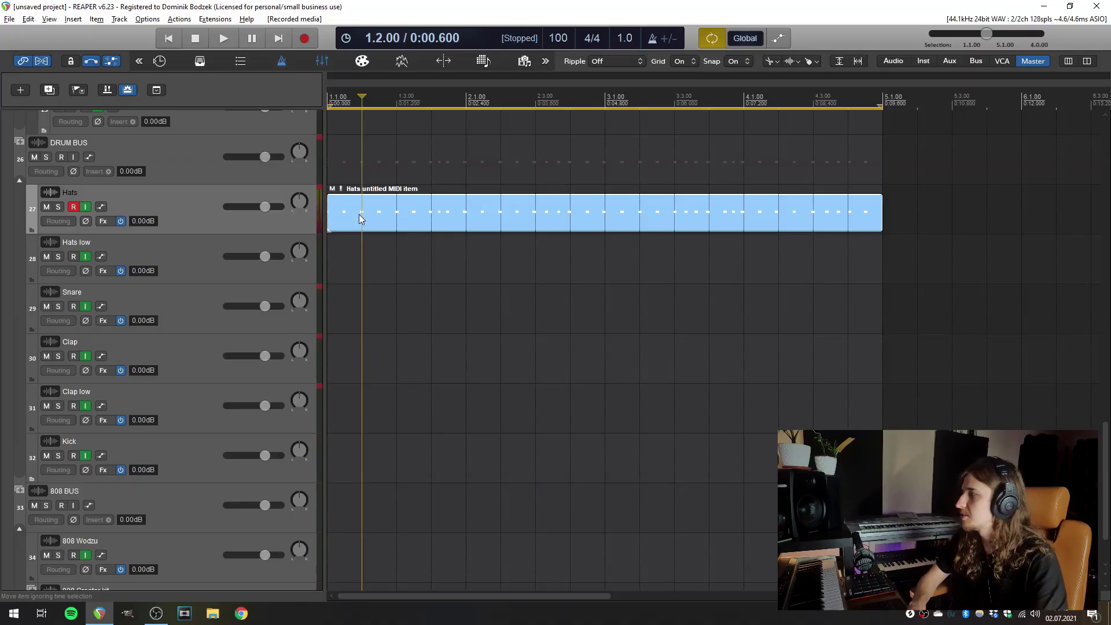
pyautogui.press('Delete')
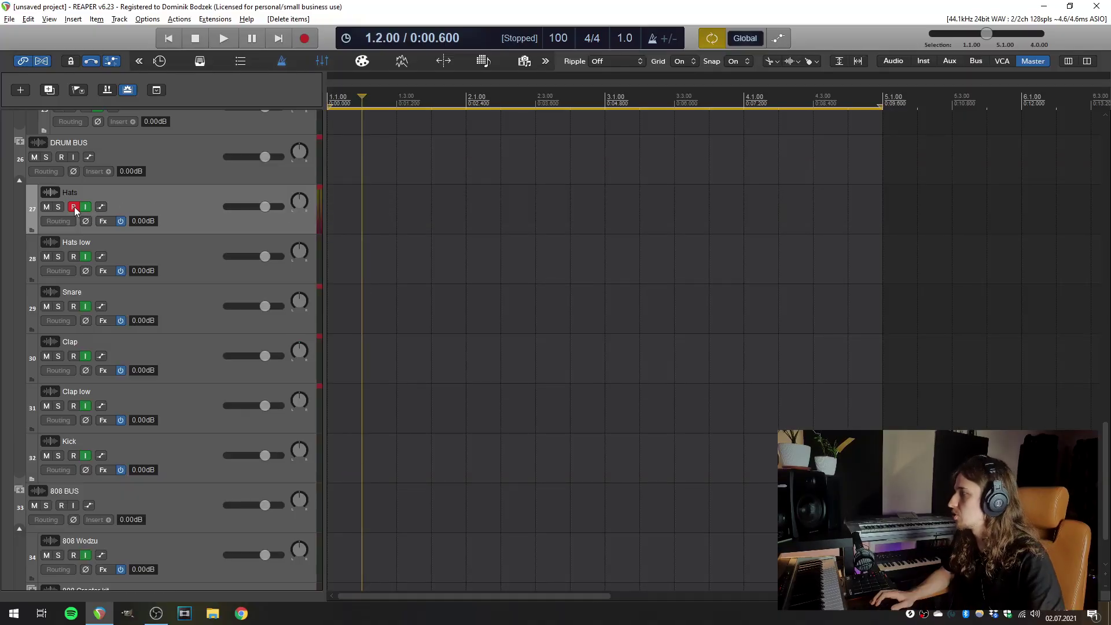
# Step: Disarm the Hats track and enable automatic record-arm when track selected for the six drum tracks, Hats through Kick
pyautogui.click(73, 207)
pyautogui.press('Home')
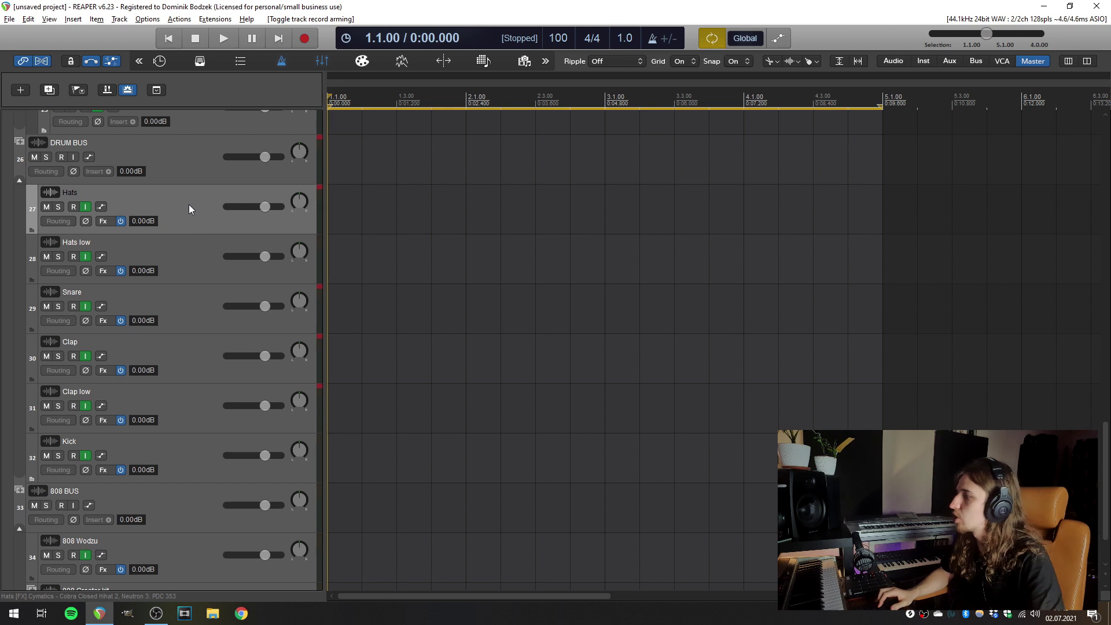
pyautogui.keyDown('shift'); pyautogui.click(181, 454); pyautogui.keyUp('shift')
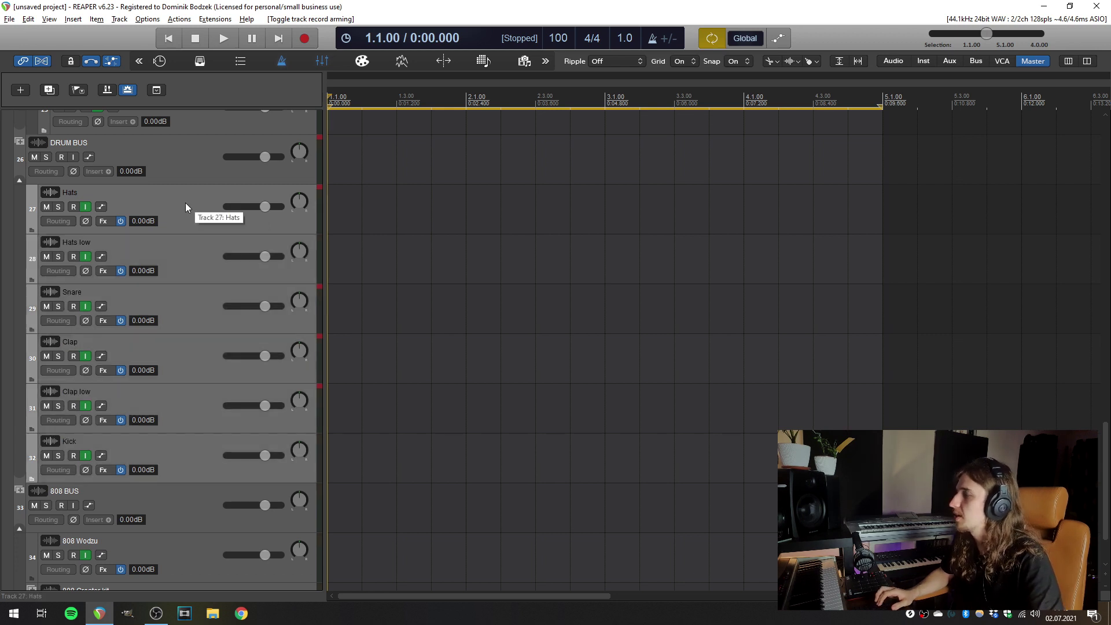
pyautogui.rightClick(185, 202)
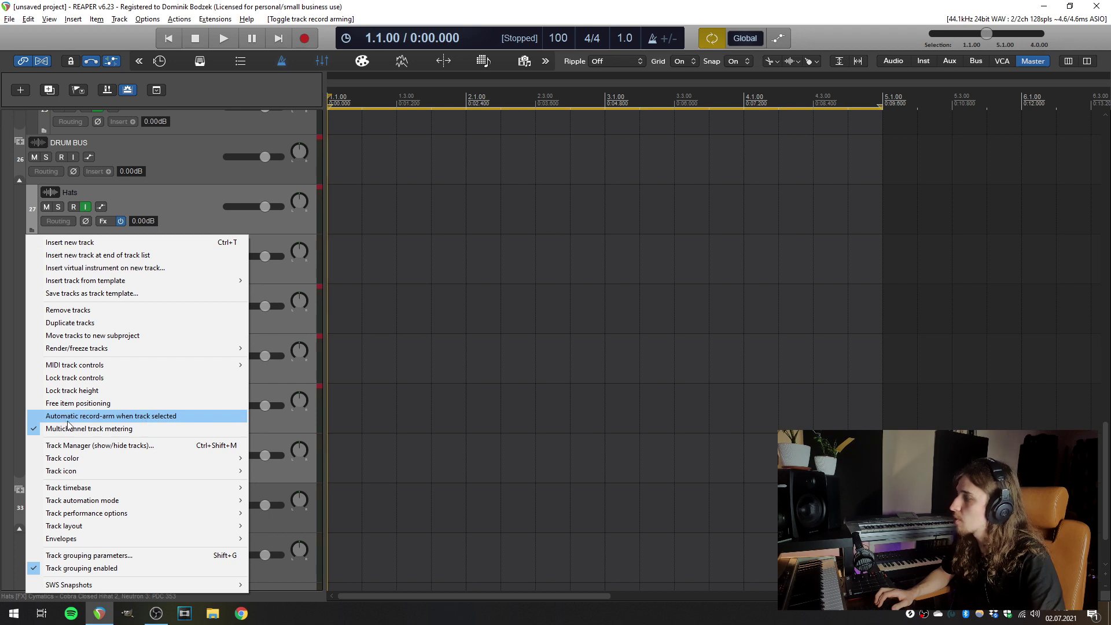
pyautogui.click(141, 417)
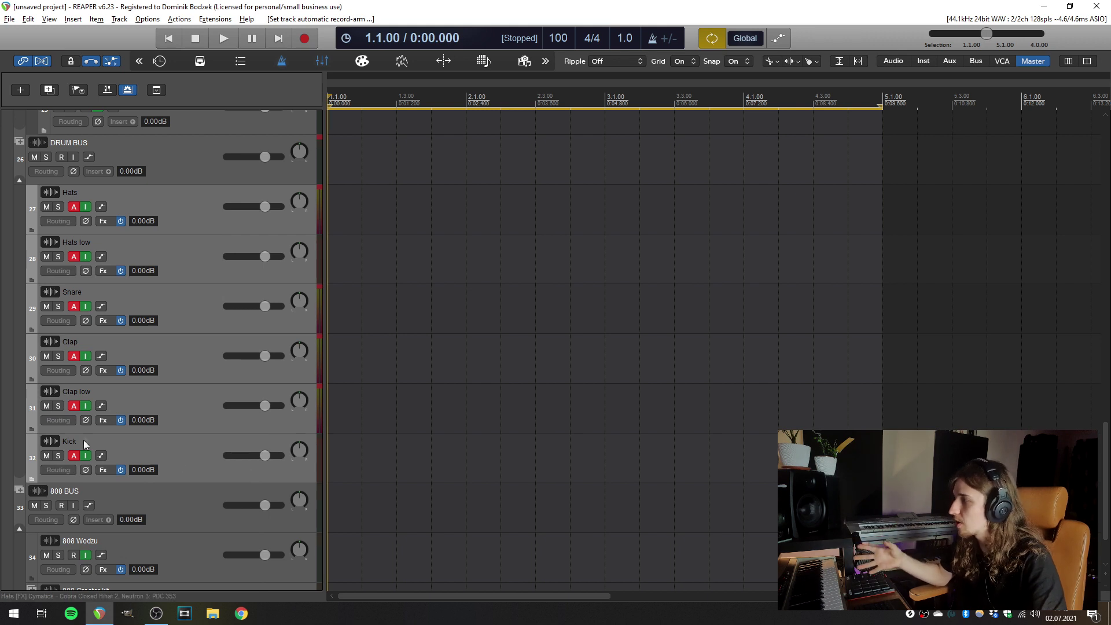
# Step: Select the drum tracks one after another from Hats down to Kick to check their automatic record arming
pyautogui.click(157, 226)
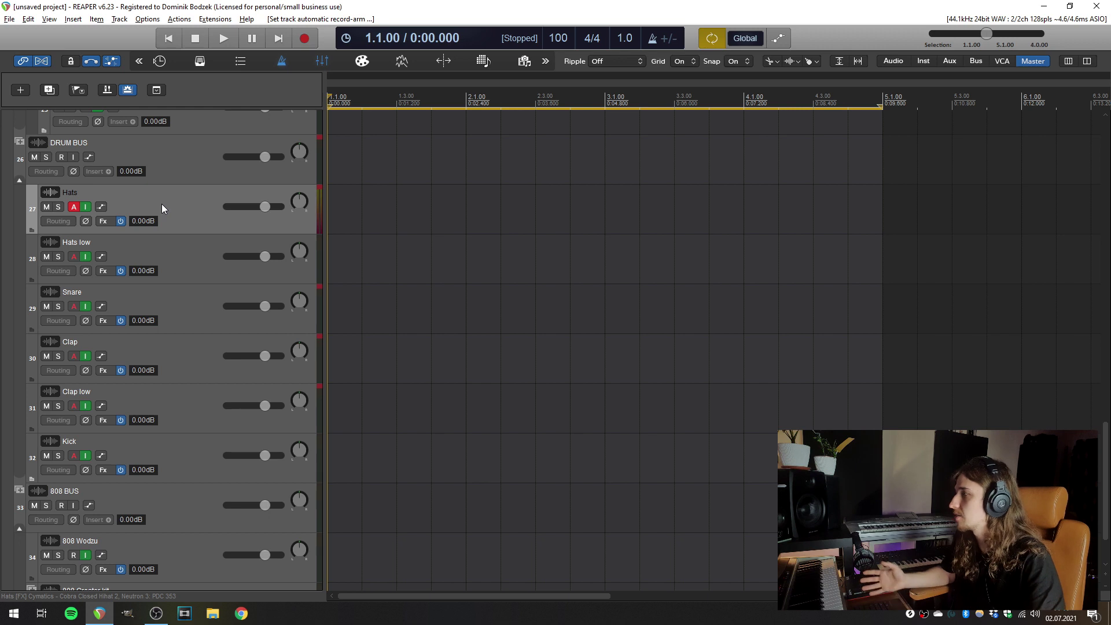
pyautogui.click(186, 249)
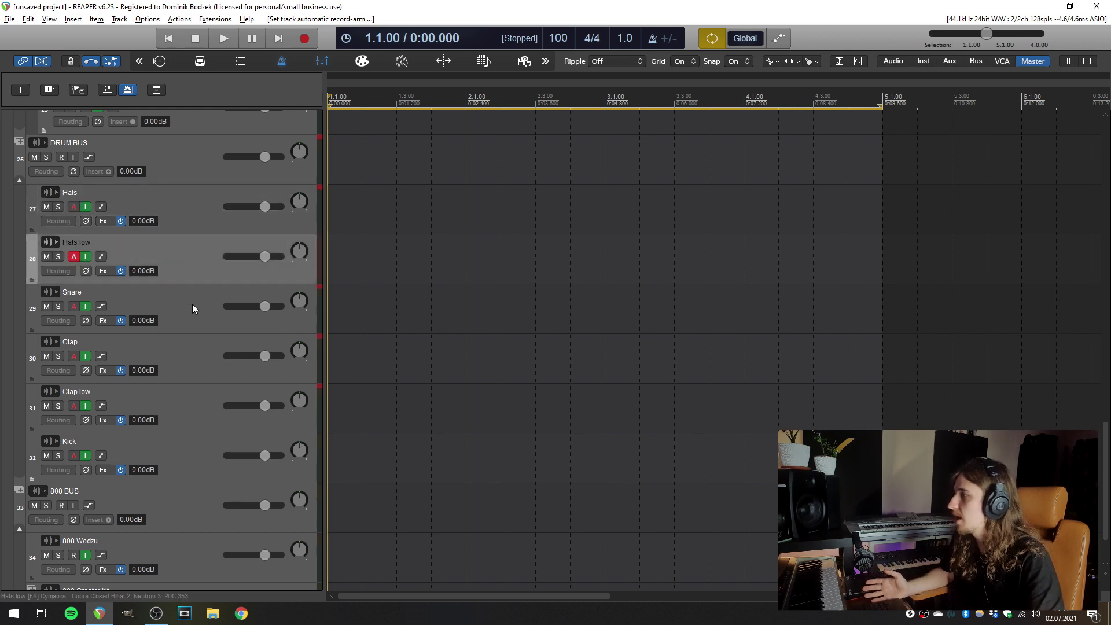
pyautogui.click(186, 305)
pyautogui.click(196, 354)
pyautogui.click(196, 409)
pyautogui.click(196, 449)
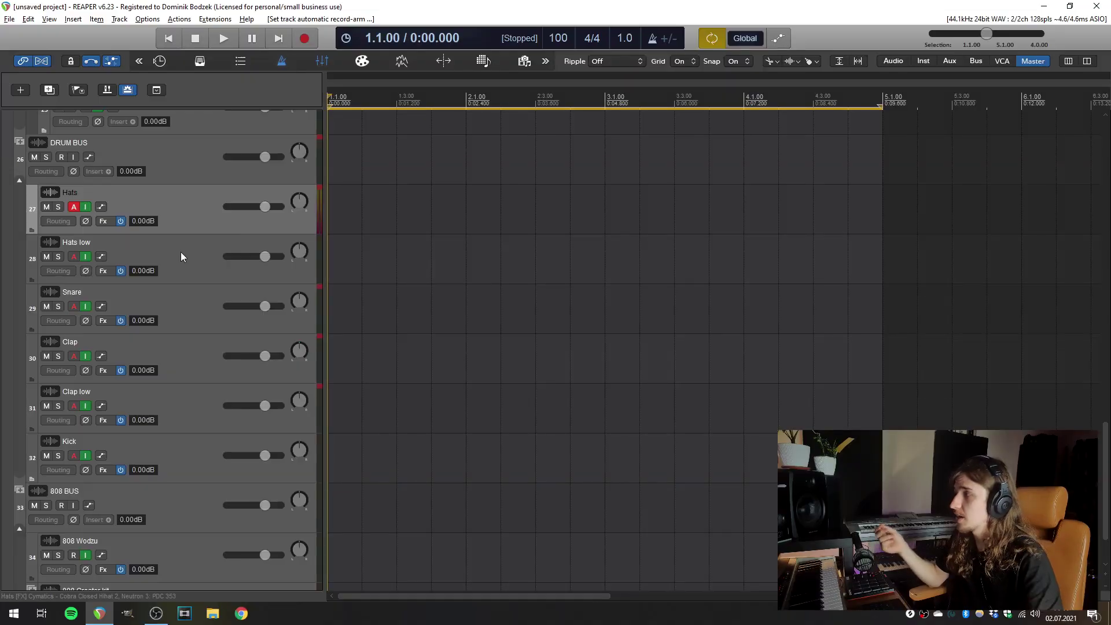
pyautogui.click(181, 263)
pyautogui.click(185, 299)
pyautogui.click(191, 352)
pyautogui.click(195, 393)
pyautogui.click(195, 448)
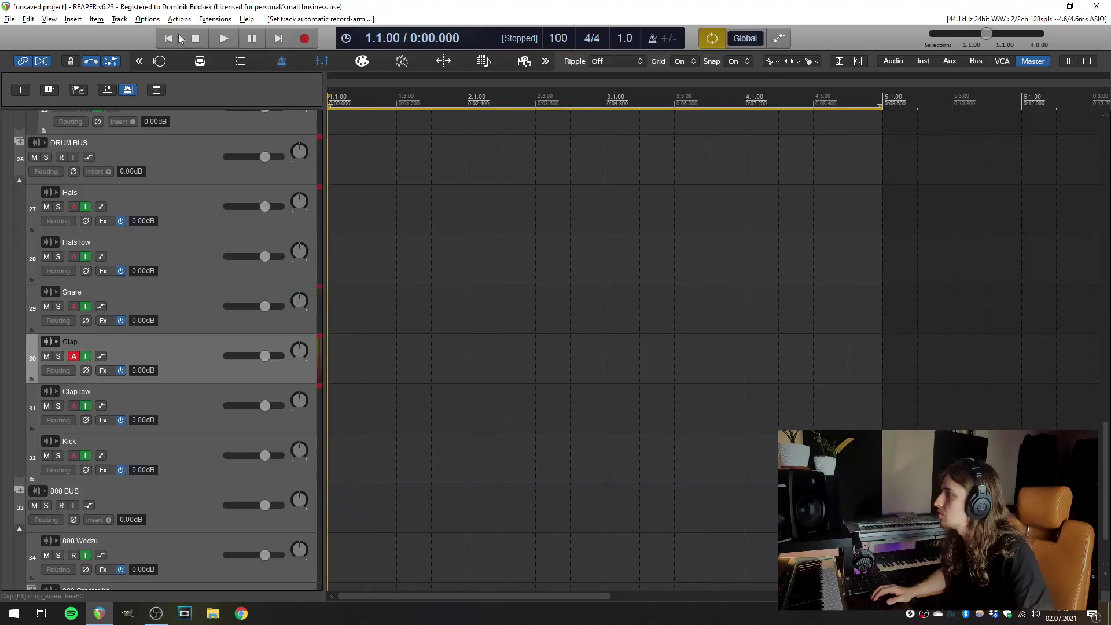
# Step: Find the "Track: Go to next track" action in the action list and add Num 2 as its shortcut
pyautogui.click(178, 19)
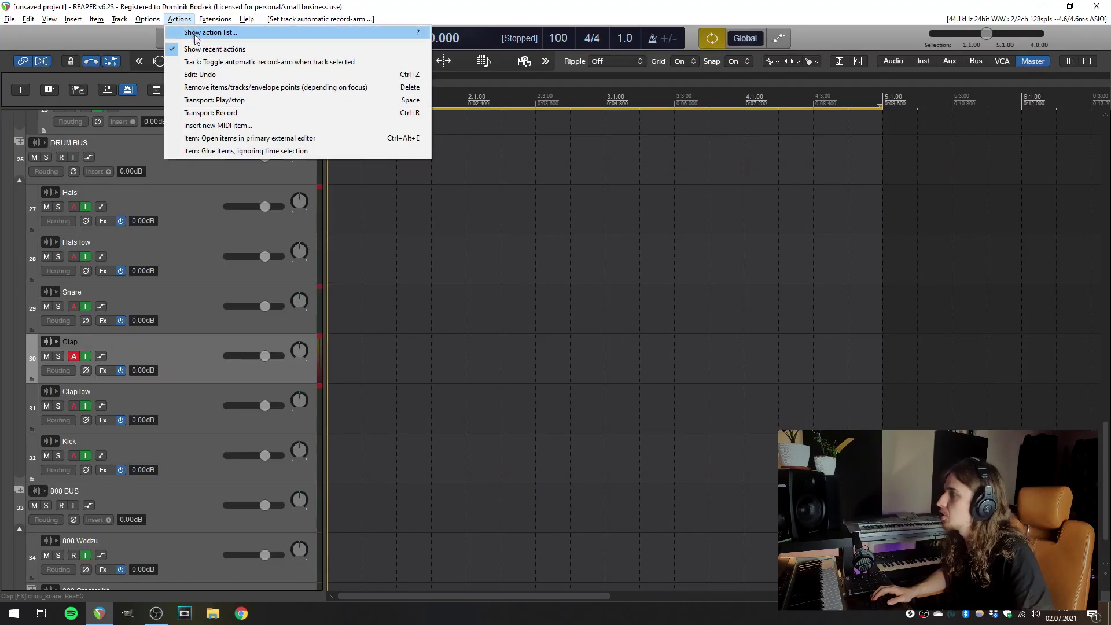
pyautogui.click(207, 33)
pyautogui.write('next track')
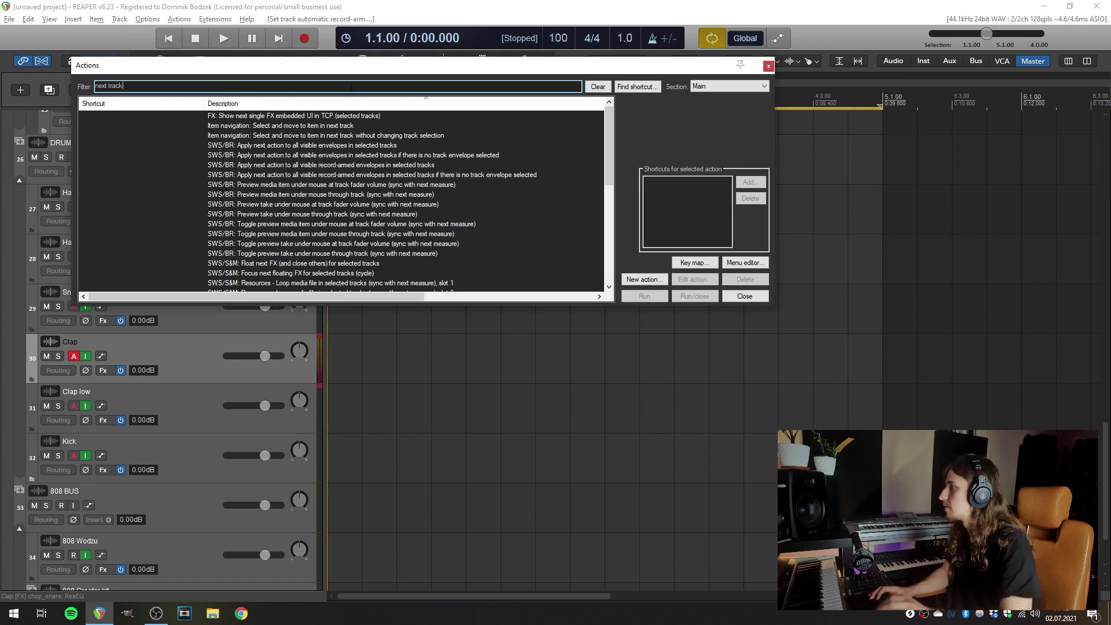
pyautogui.scroll(-8, 246, 147)
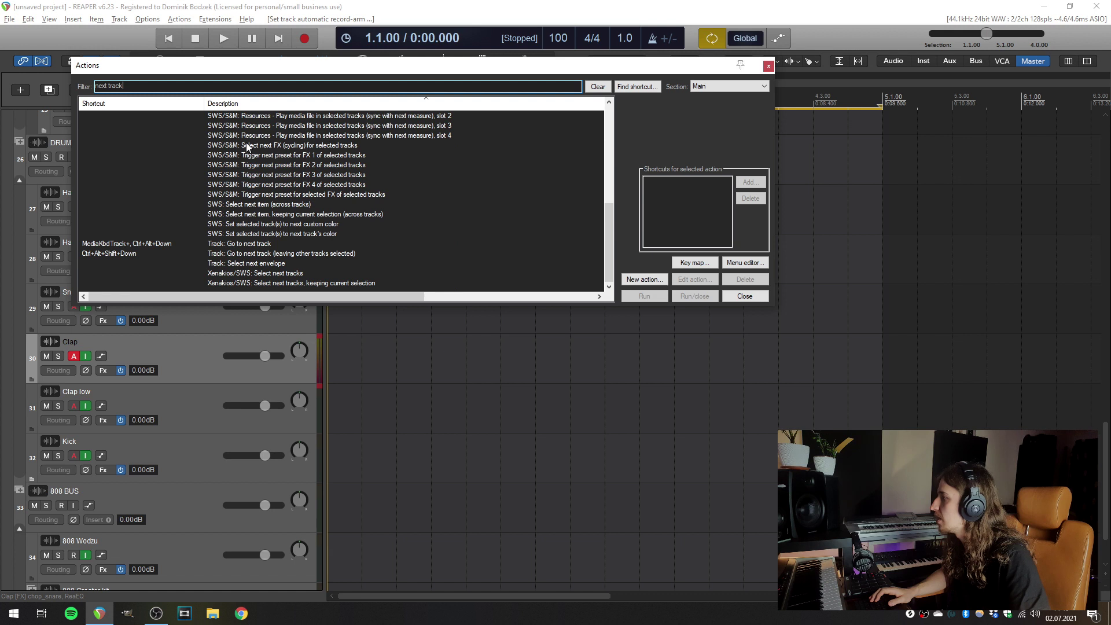
pyautogui.click(250, 244)
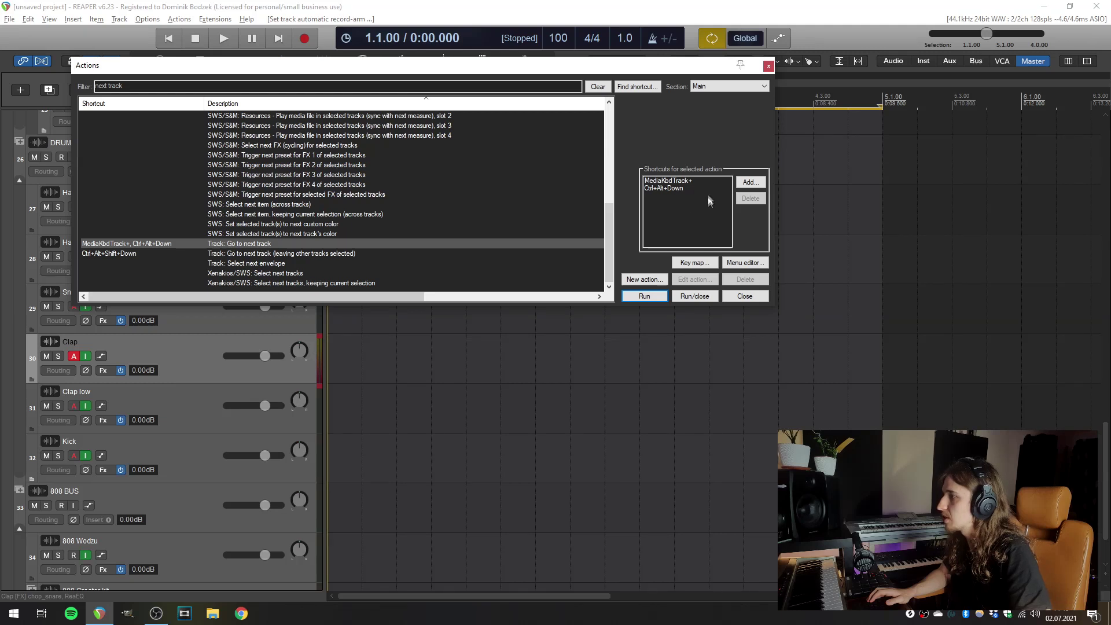
pyautogui.click(749, 183)
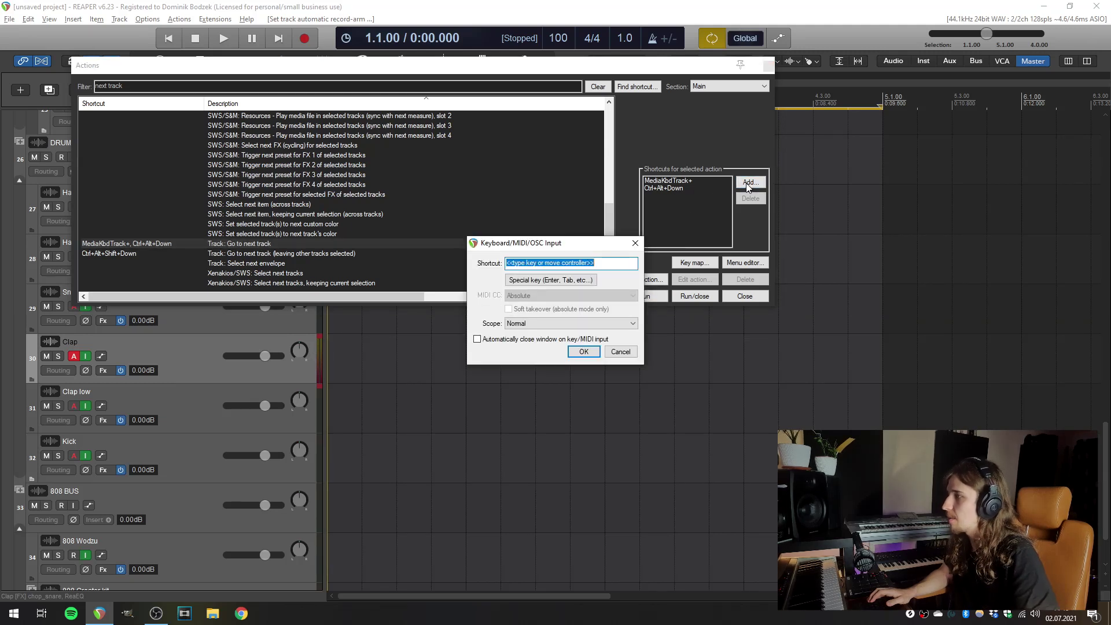
pyautogui.press('KP_2')
pyautogui.press('Return')
# Step: Add Num 8 as a shortcut for the "Track: Go to previous track" action and close the action list
pyautogui.click(599, 86)
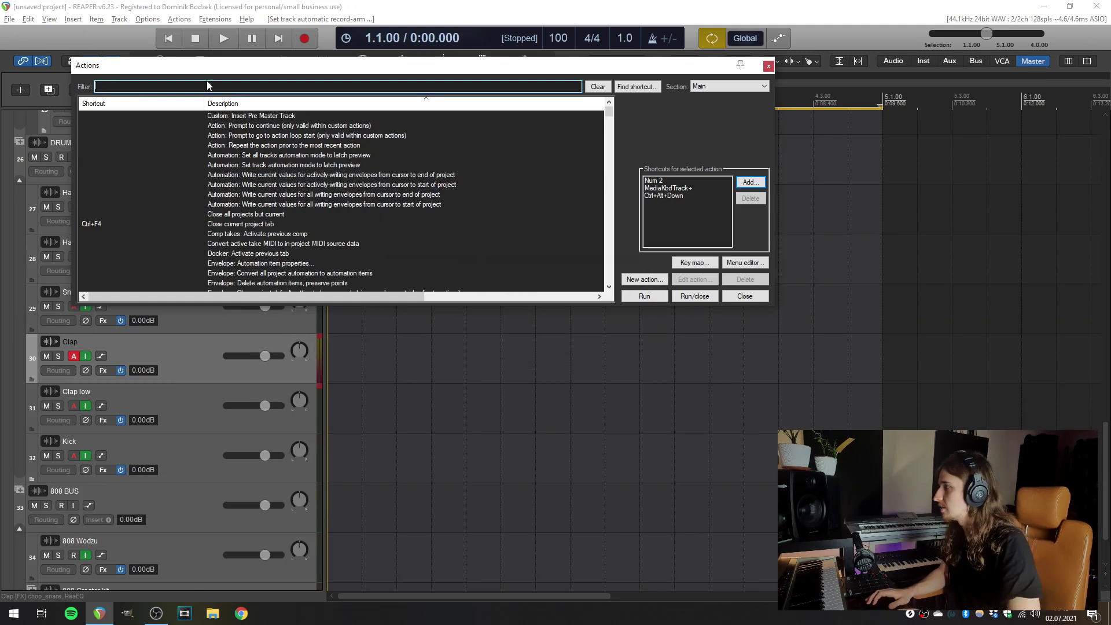
pyautogui.write('p')
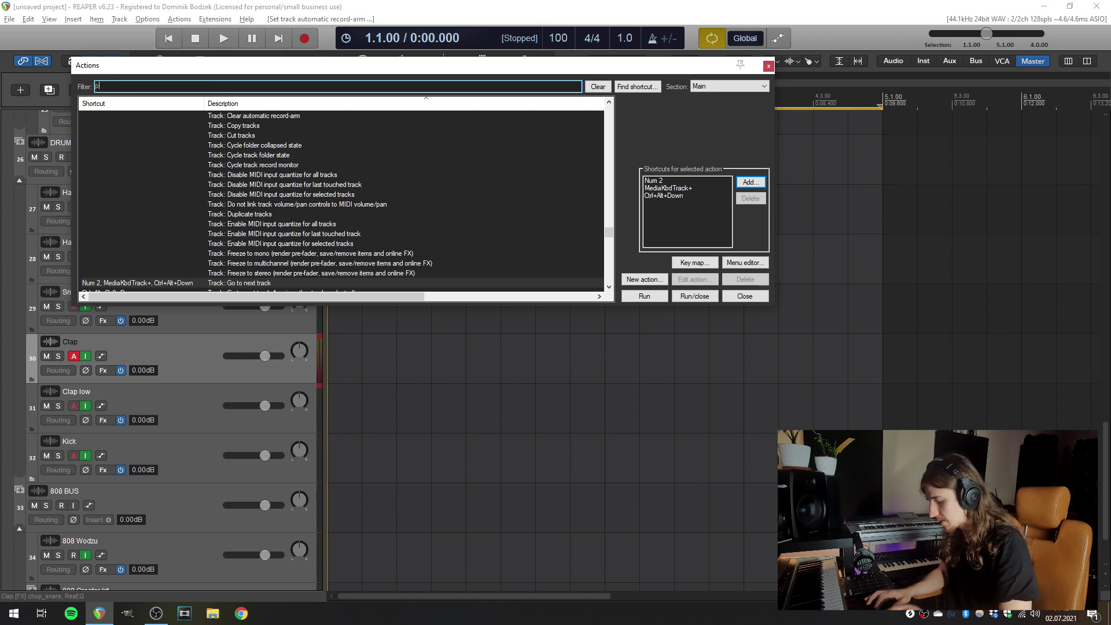
pyautogui.write('revious track')
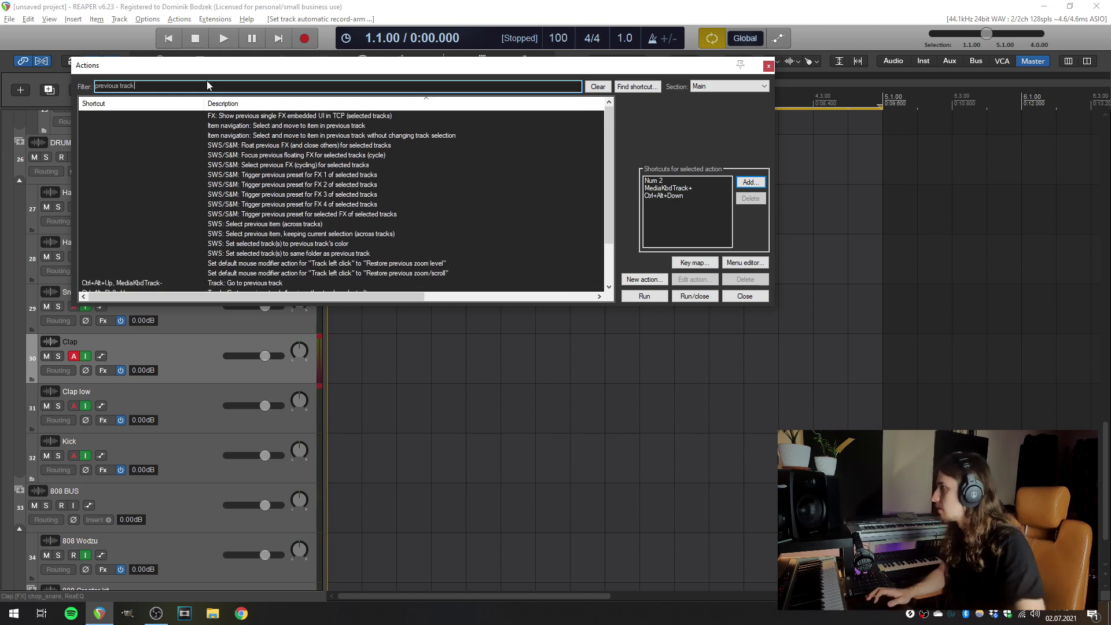
pyautogui.click(251, 235)
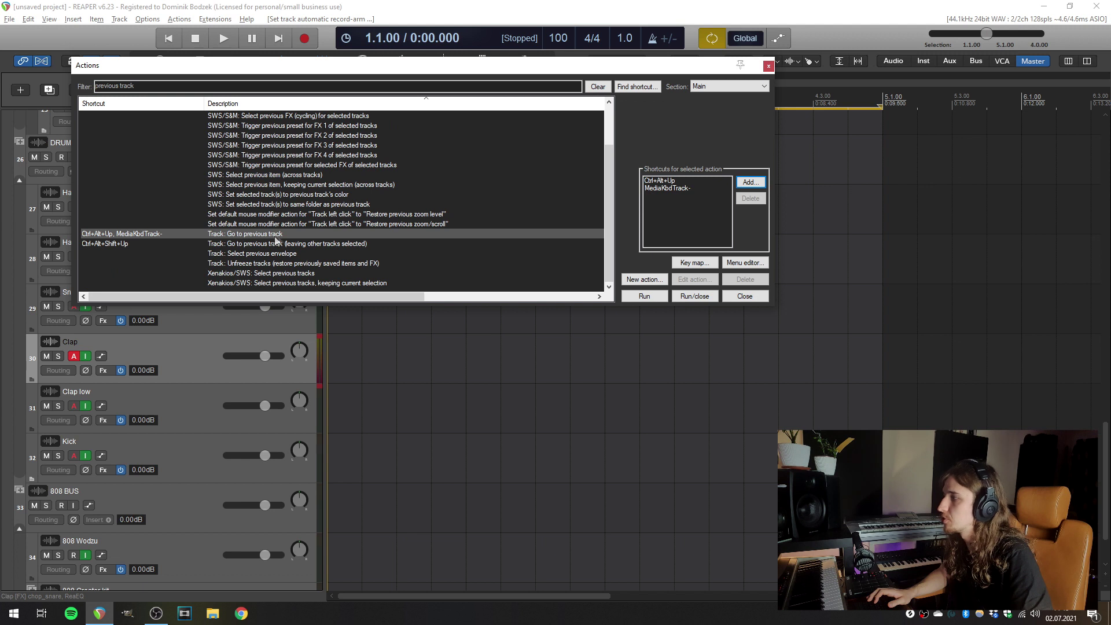
pyautogui.click(748, 183)
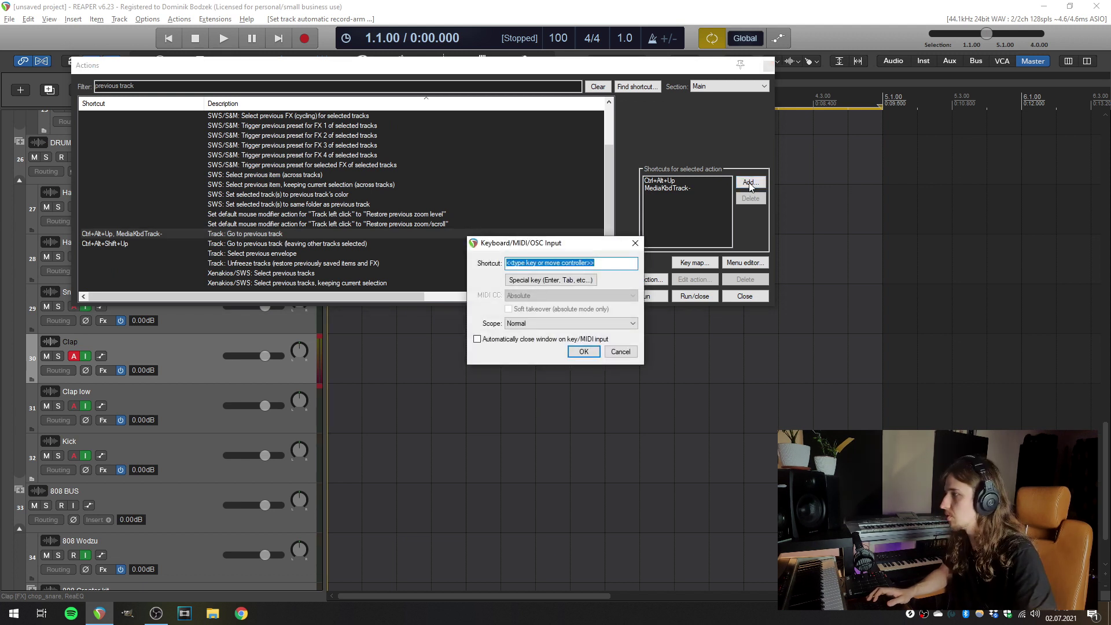
pyautogui.press('Return')
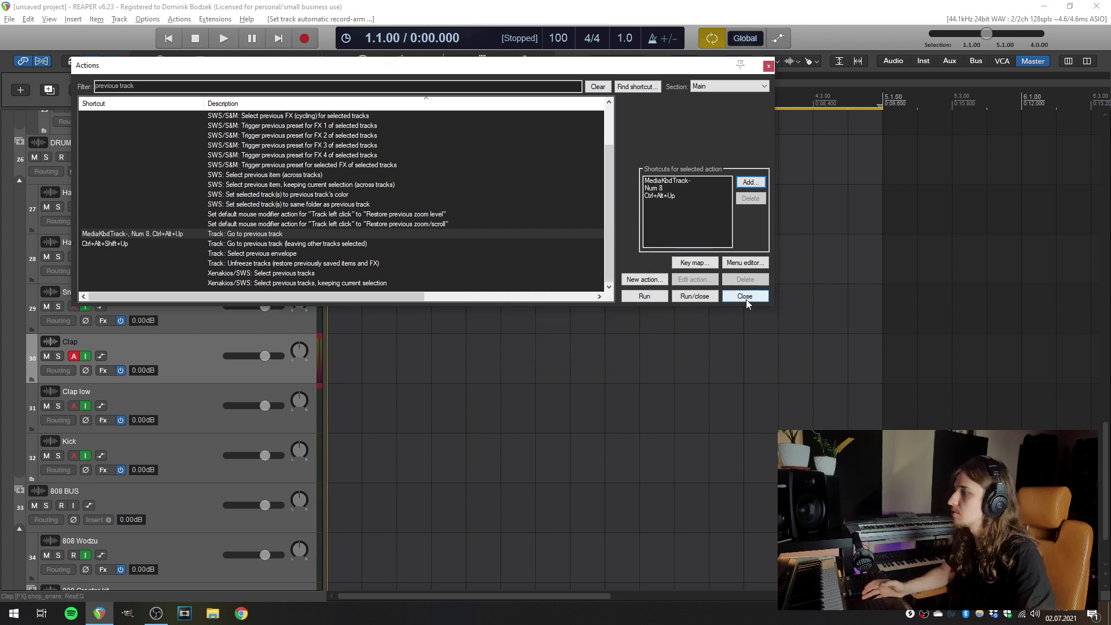
pyautogui.click(746, 298)
# Step: Test the new track navigation shortcuts by moving up and down through the drum tracks, ending on Hats
pyautogui.press('KP_8')
pyautogui.press('KP_8')
pyautogui.press('KP_8')
pyautogui.press('KP_2')
pyautogui.press('KP_2')
pyautogui.press('KP_2')
pyautogui.press('KP_2')
pyautogui.press('KP_2')
pyautogui.press('KP_8')
pyautogui.press('KP_8')
pyautogui.press('KP_8')
pyautogui.press('KP_8')
pyautogui.press('KP_8')
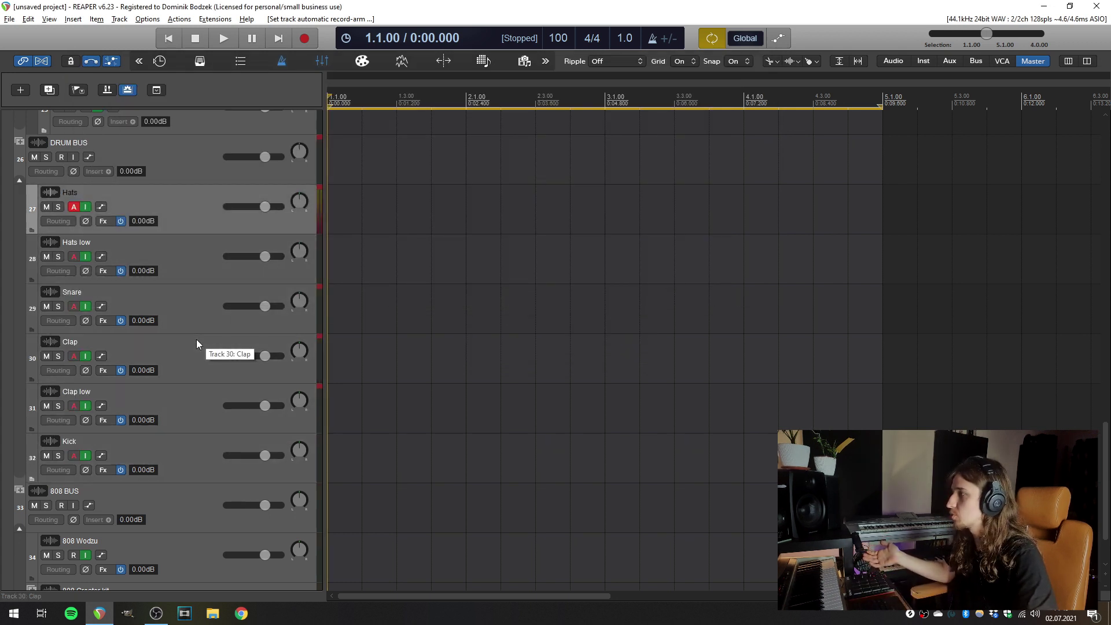
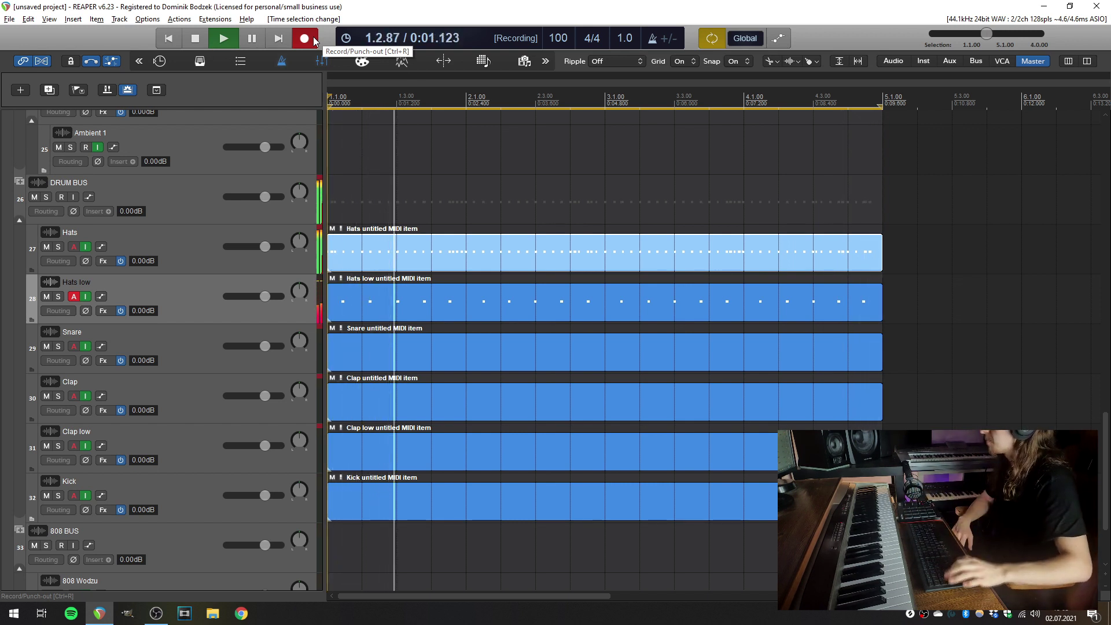
# Step: Overdub patterns on the Snare, Clap, Clap low and Kick tracks in turn during the looped recording, and stop it
pyautogui.press('Down')
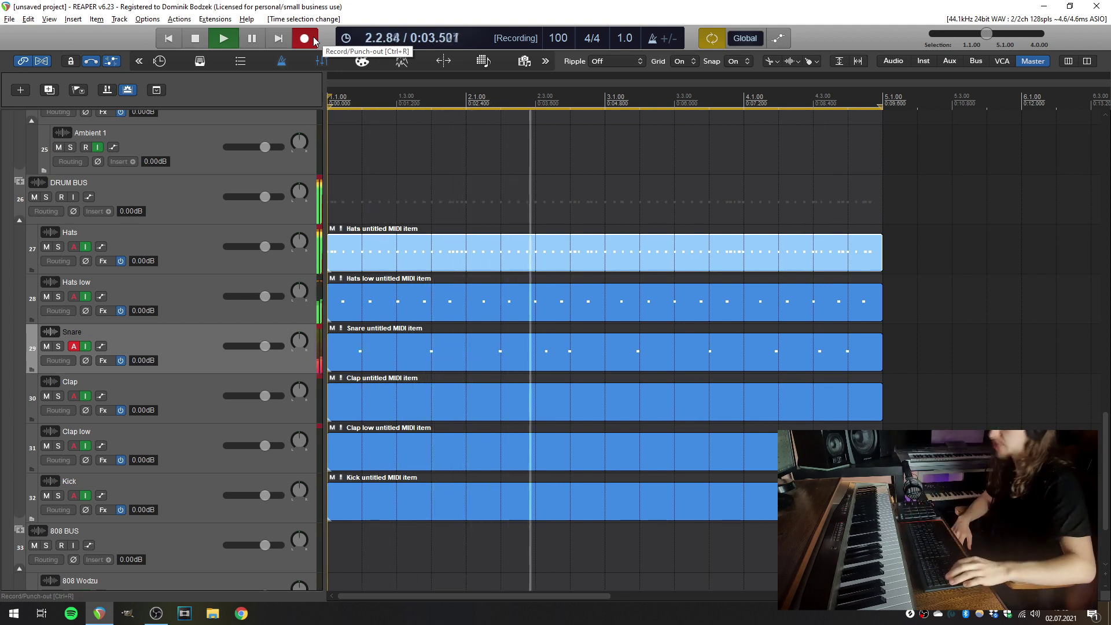
pyautogui.press('Down')
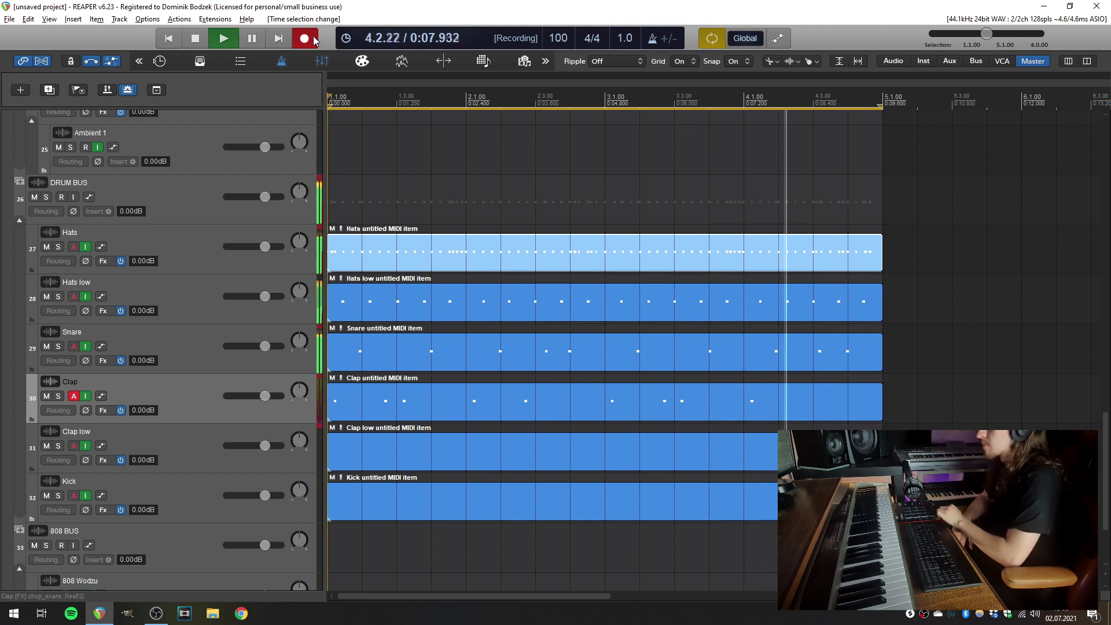
pyautogui.press('Down')
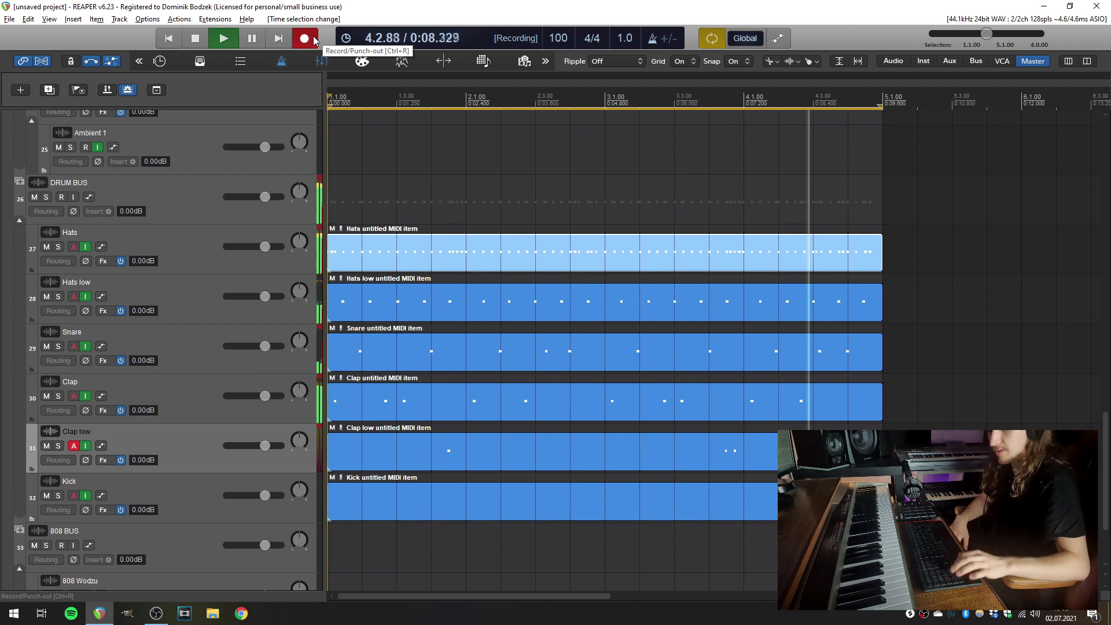
pyautogui.press('Down')
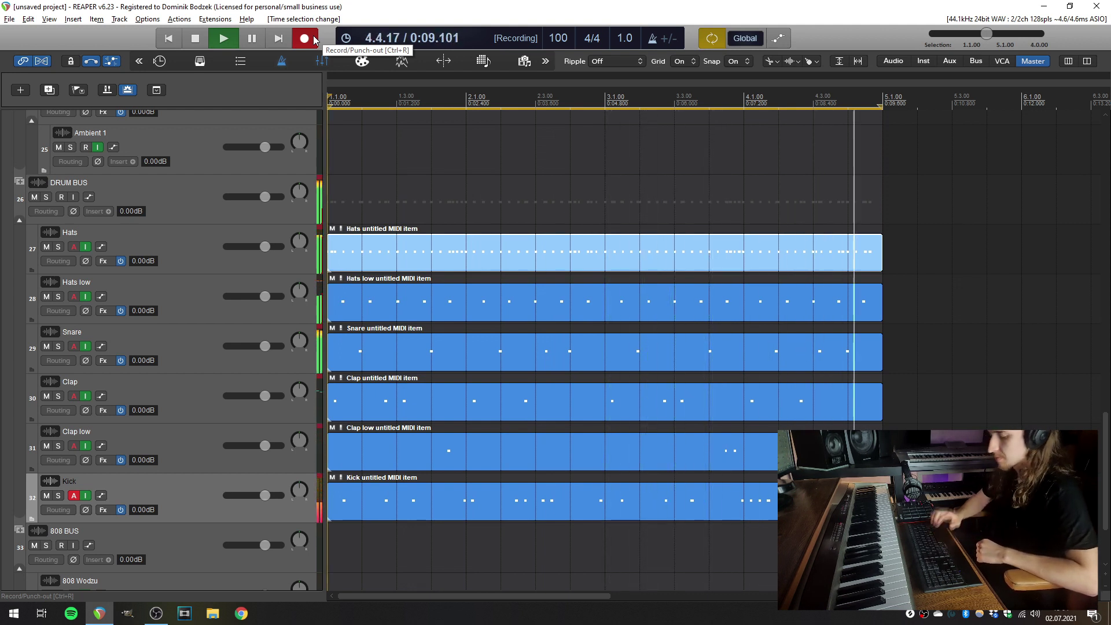
pyautogui.press('space')
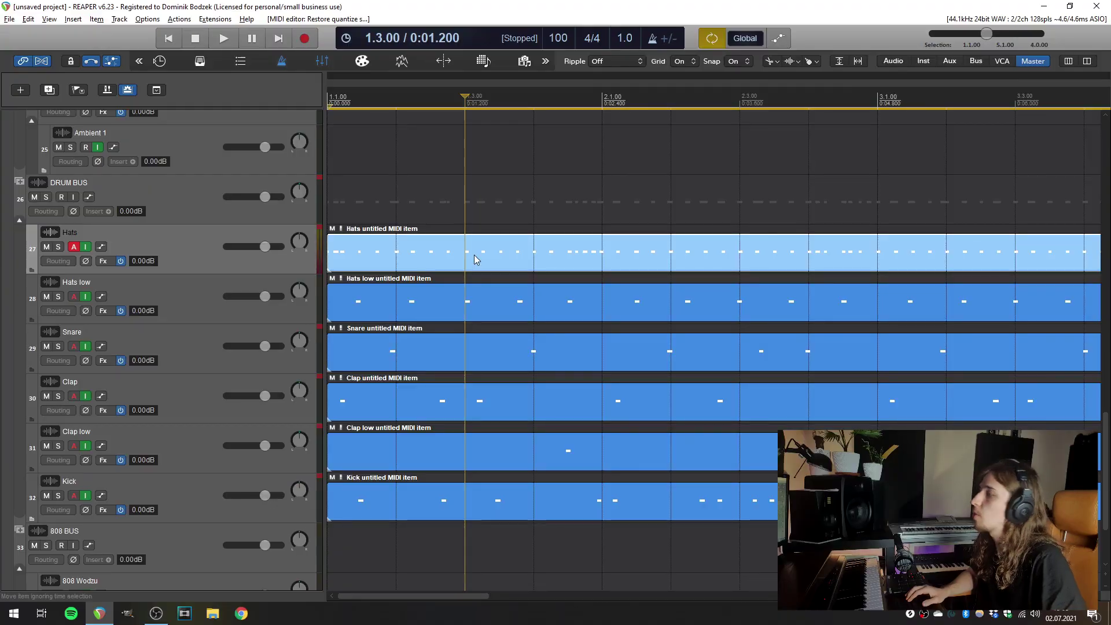
# Step: Quantize the position and length of the Hats MIDI notes to the 1/32 grid at 100% strength, and play back the beat
pyautogui.doubleClick(474, 255)
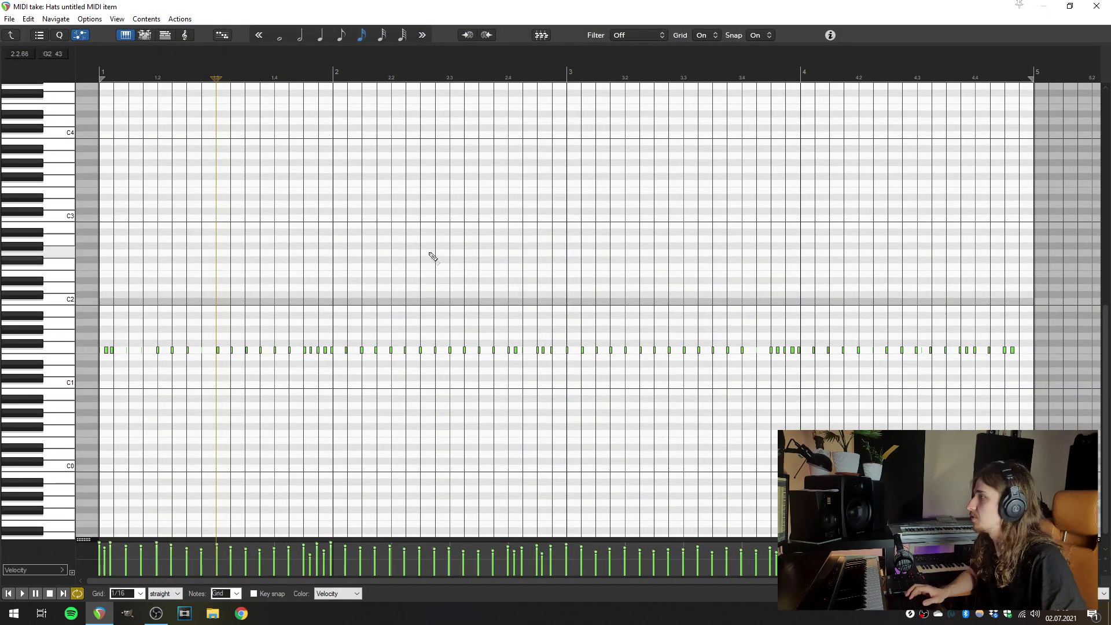
pyautogui.hotkey('ctrl', 'q')
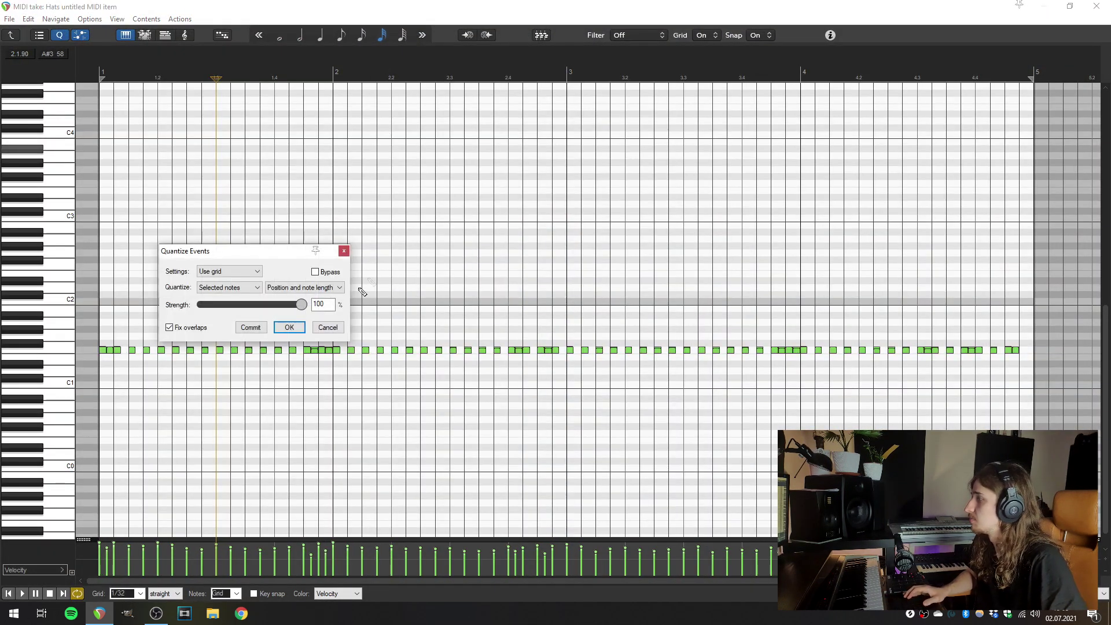
pyautogui.click(290, 327)
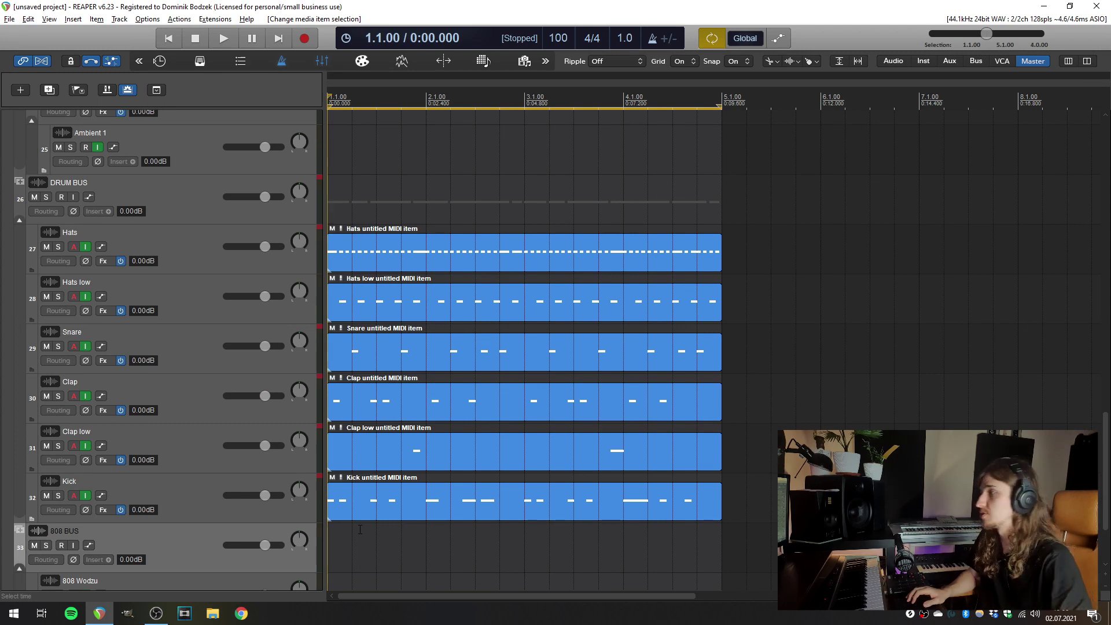
pyautogui.press('space')
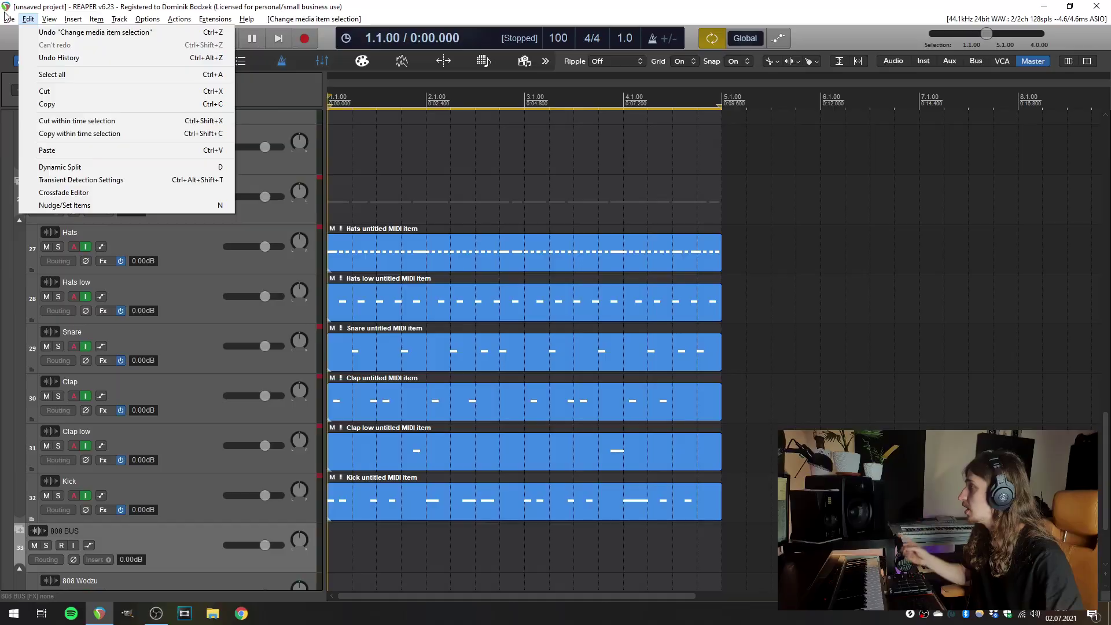
# Step: View the list of saved project templates
pyautogui.click(8, 19)
pyautogui.moveTo(116, 125)
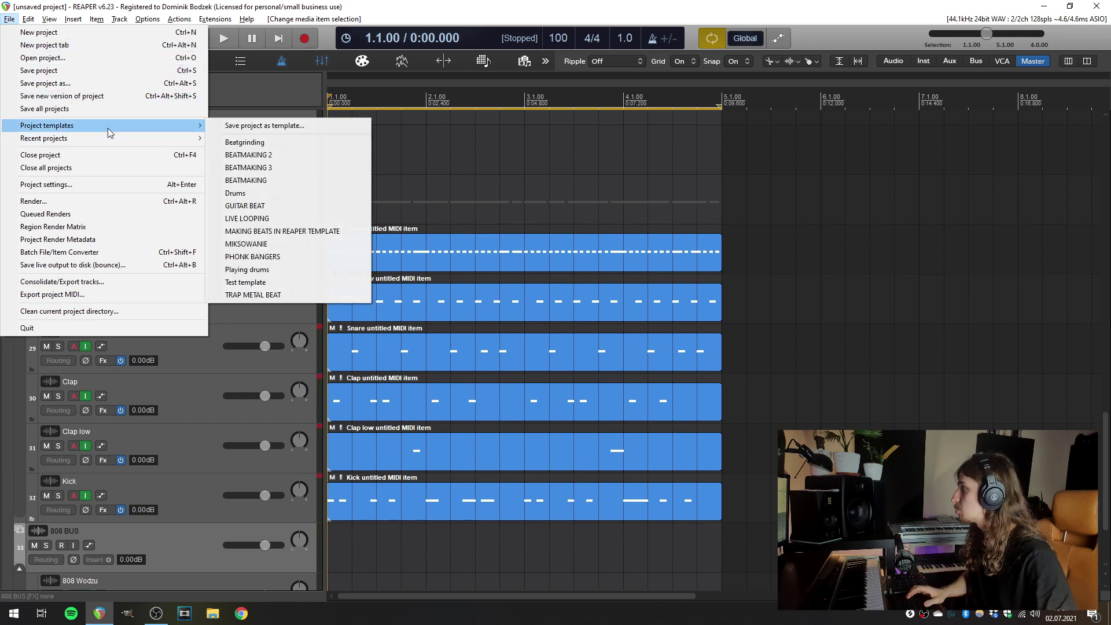
pyautogui.click(289, 221)
pyautogui.click(558, 340)
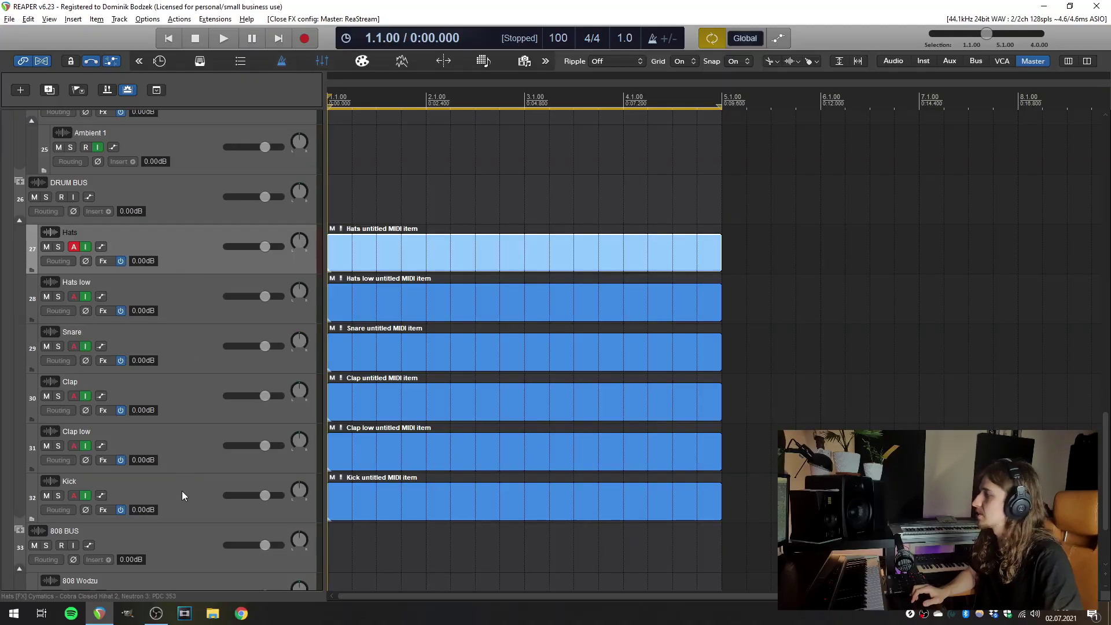
# Step: Enable quantizing of recorded MIDI to 1/16 notes in the track recording settings for the six drum tracks, Hats through Kick
pyautogui.keyDown('shift'); pyautogui.click(181, 491); pyautogui.keyUp('shift')
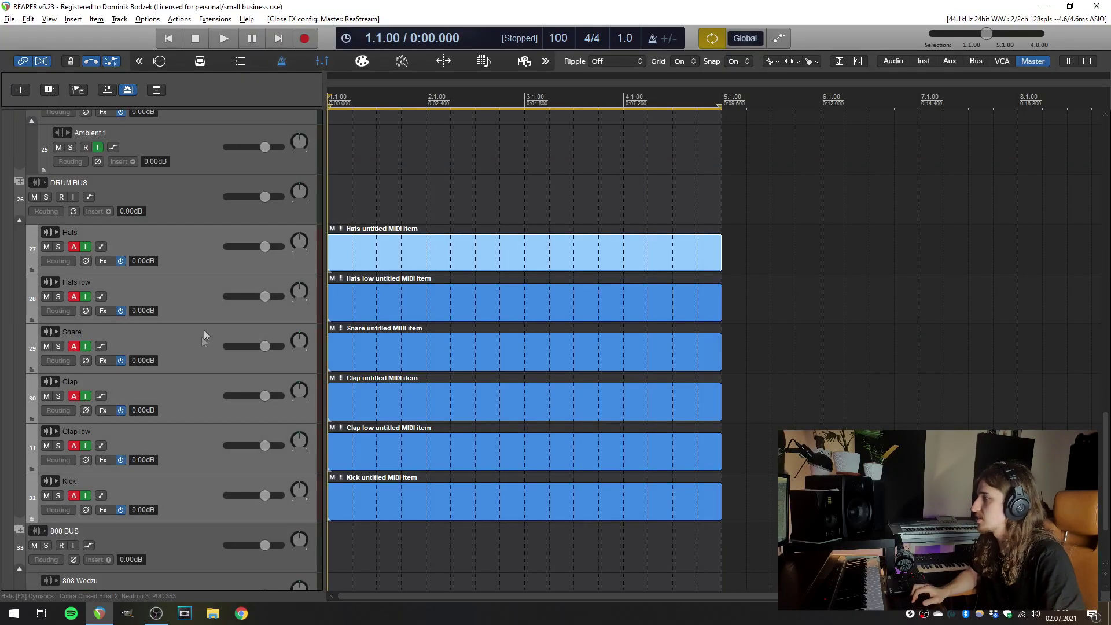
pyautogui.rightClick(317, 273)
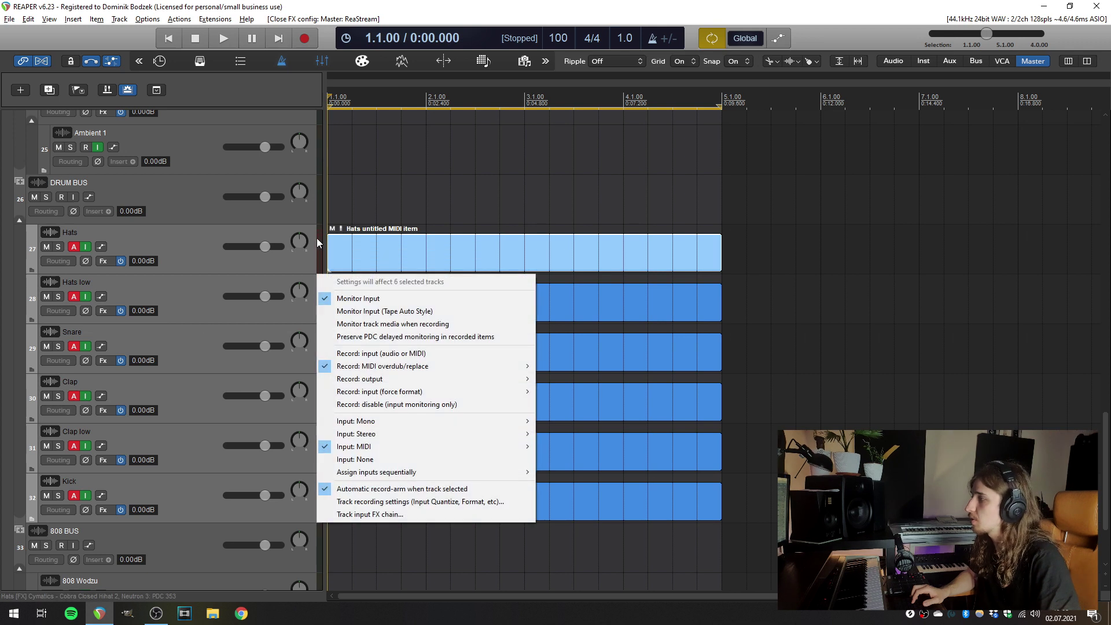
pyautogui.click(468, 507)
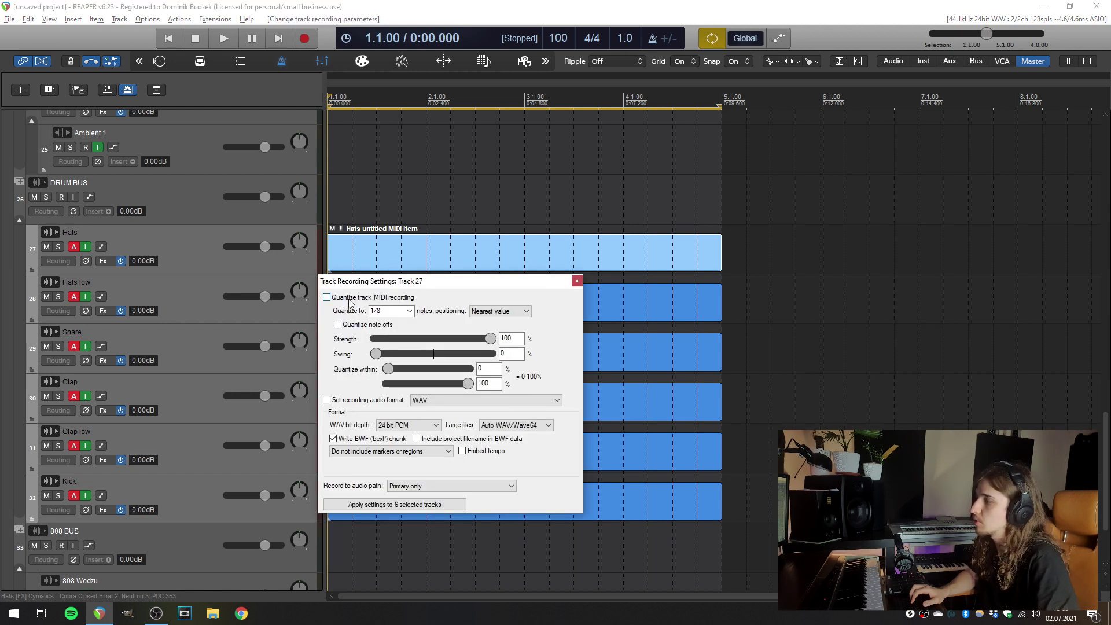
pyautogui.click(410, 312)
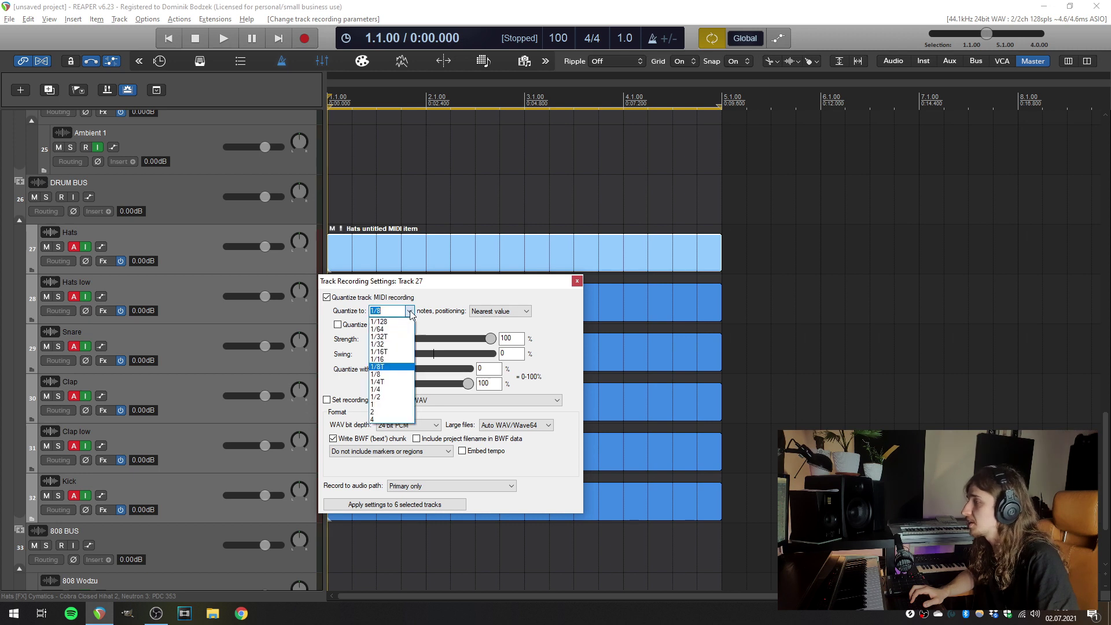
pyautogui.click(399, 360)
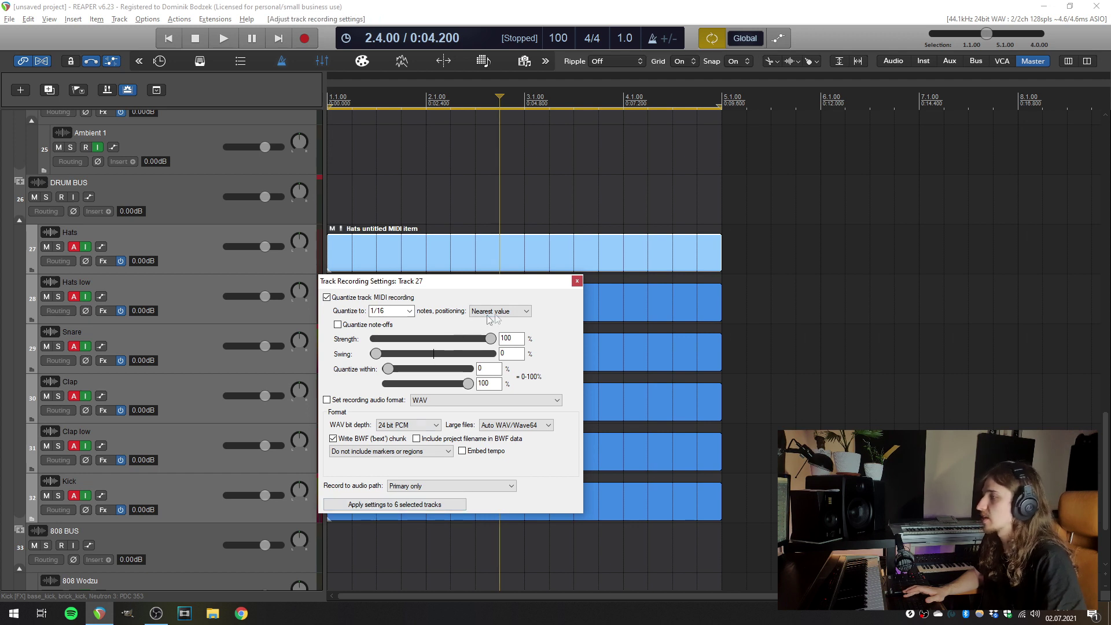
pyautogui.click(576, 282)
# Step: Record new looped patterns on the Kick, Clap, Snare and Hats tracks in turn, and stop the recording
pyautogui.click(199, 495)
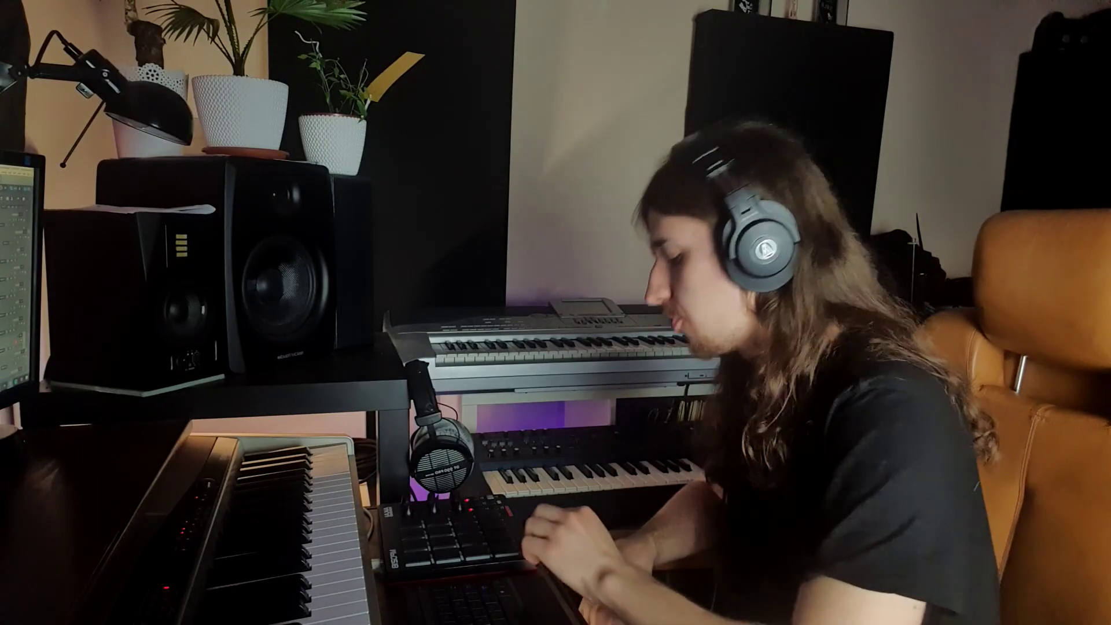
pyautogui.click(305, 38)
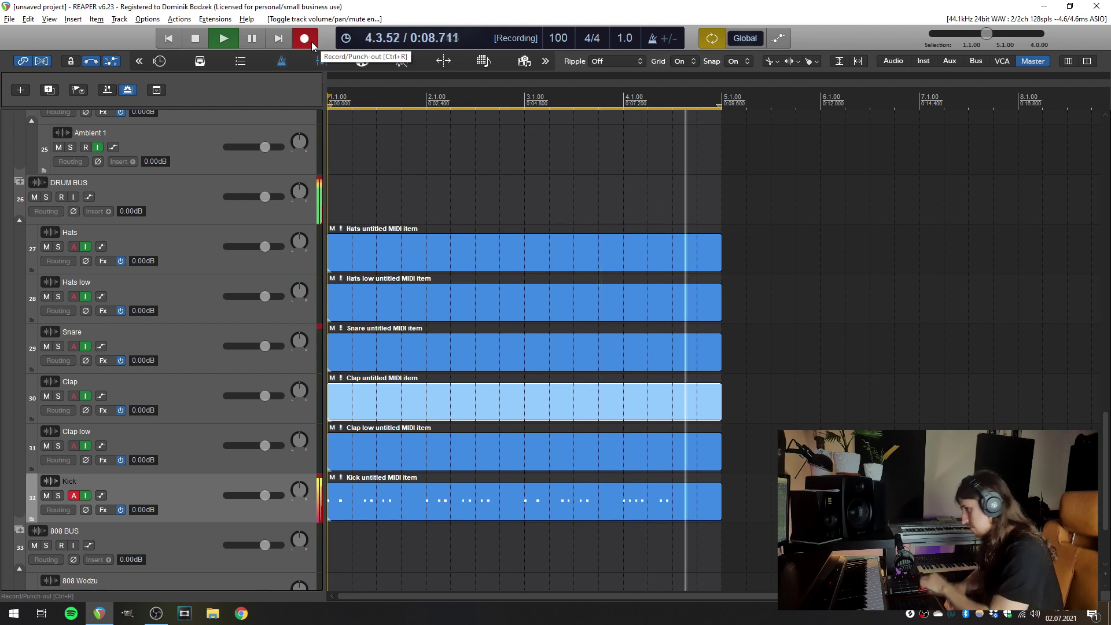
pyautogui.press('Up')
pyautogui.press('Up')
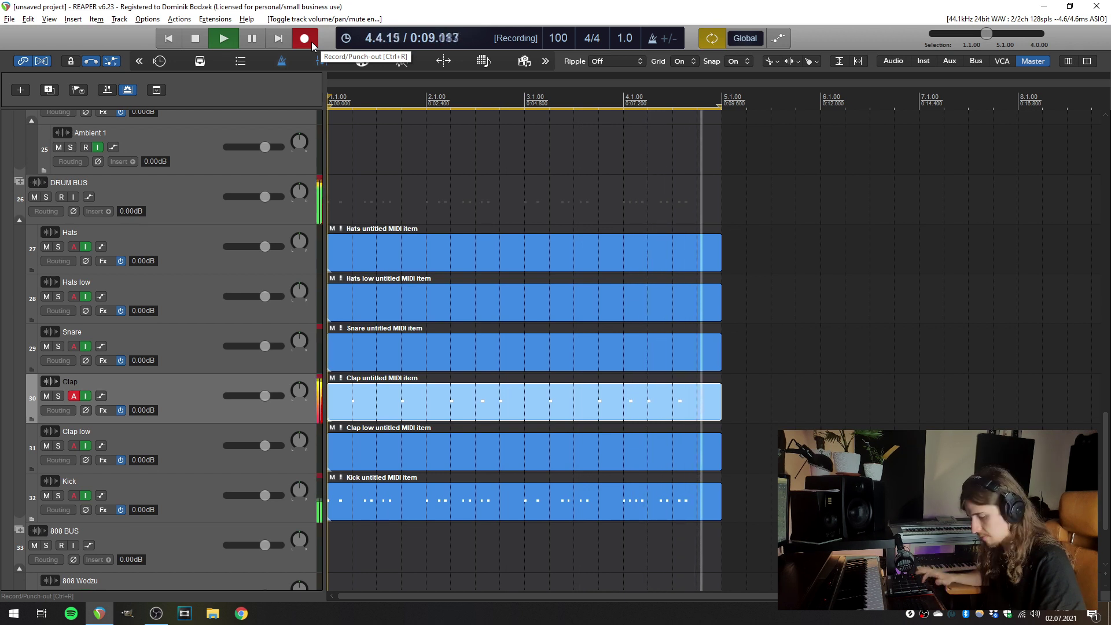
pyautogui.press('Up')
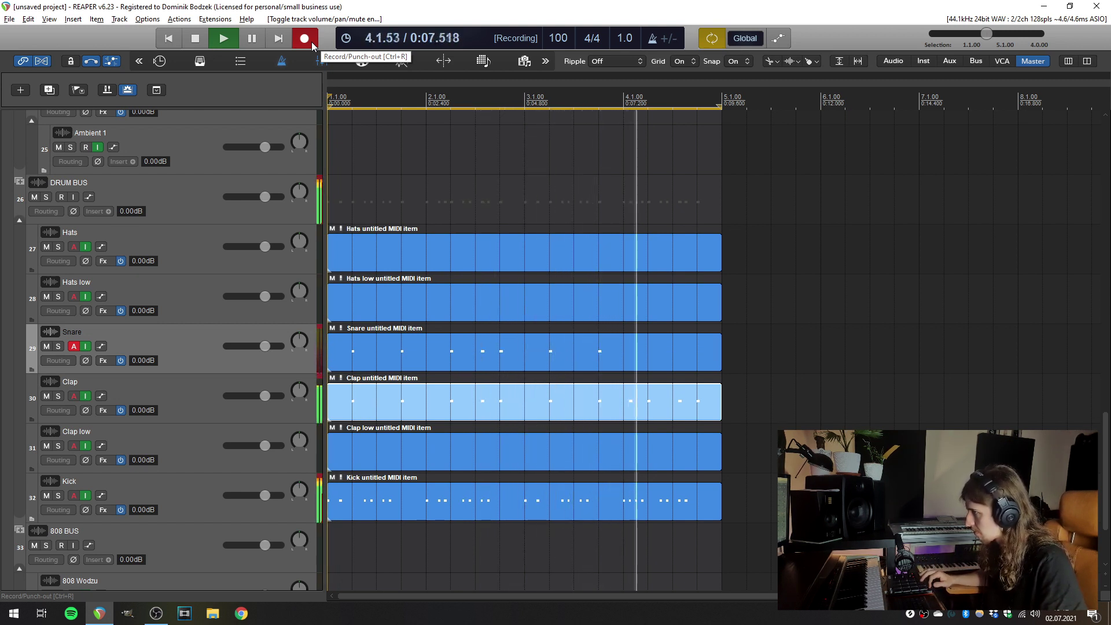
pyautogui.press('Up')
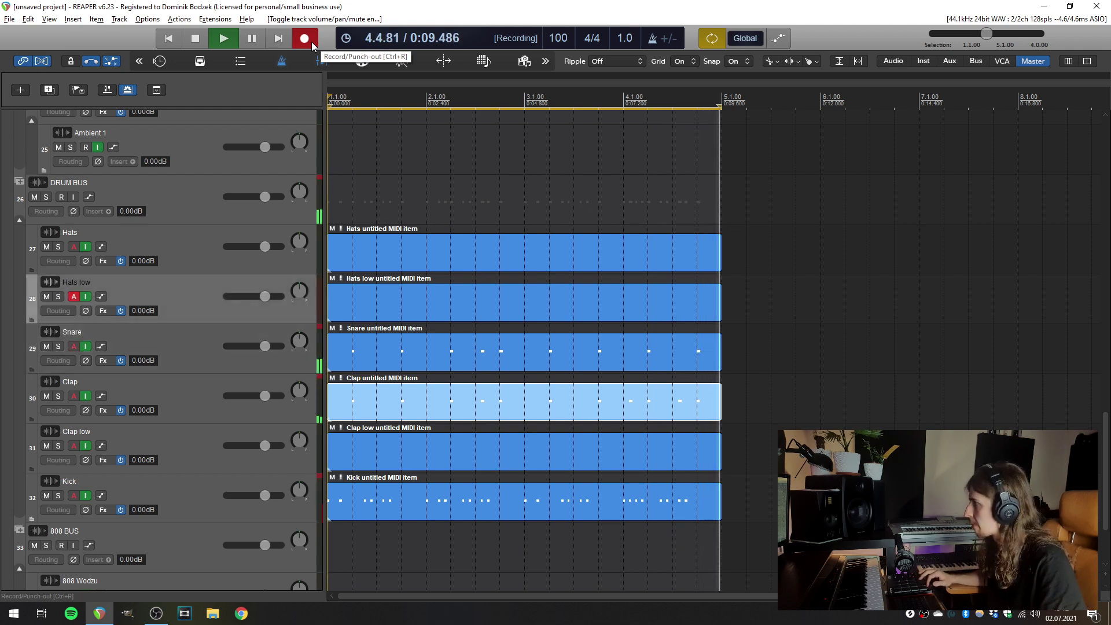
pyautogui.press('Up')
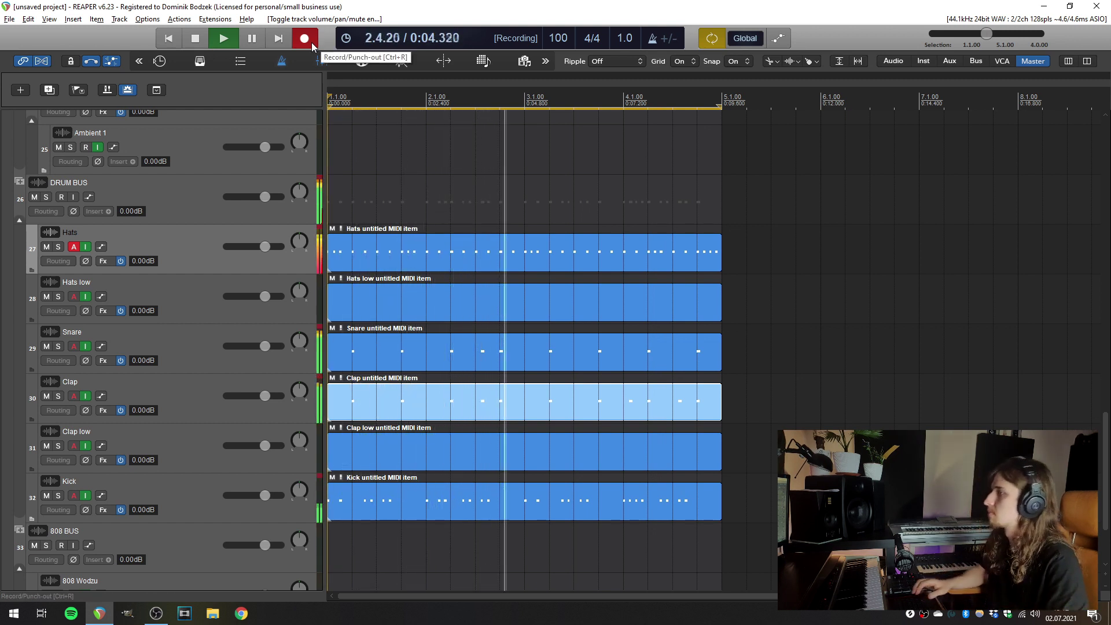
pyautogui.press('space')
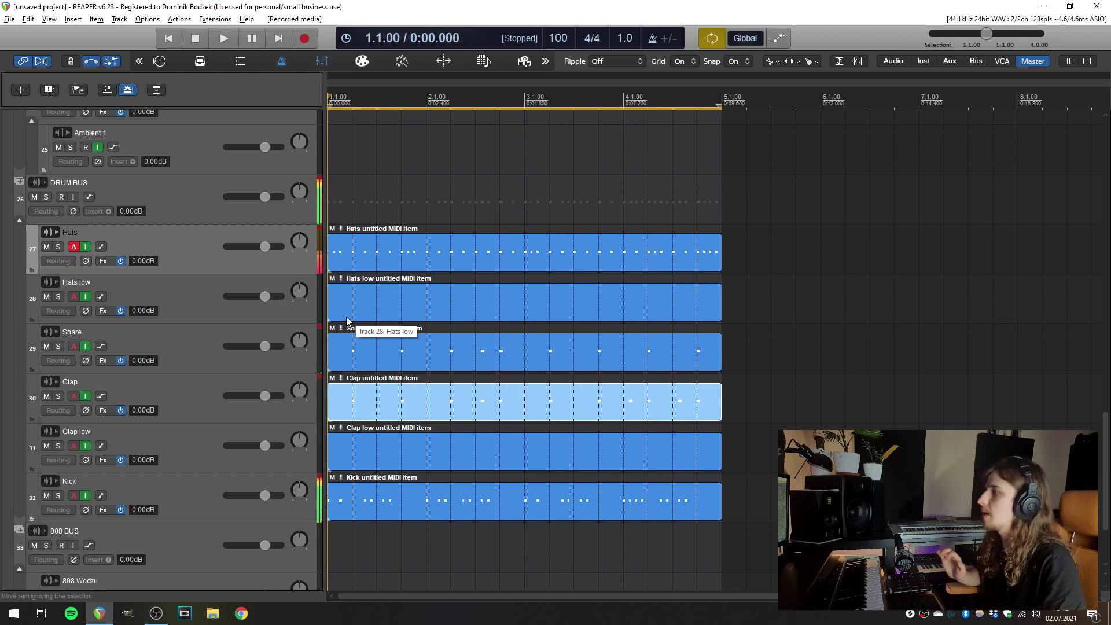
# Step: Examine the Snare MIDI item's recorded notes against the 1/16 grid in the MIDI editor
pyautogui.doubleClick(422, 362)
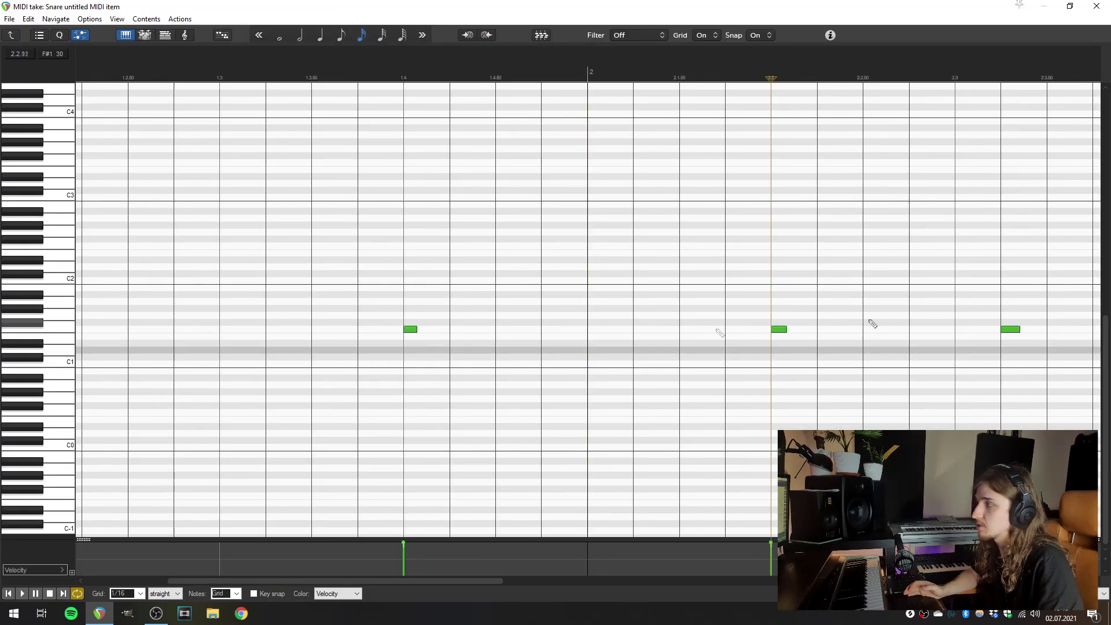
pyautogui.scroll(-3, 716, 329)
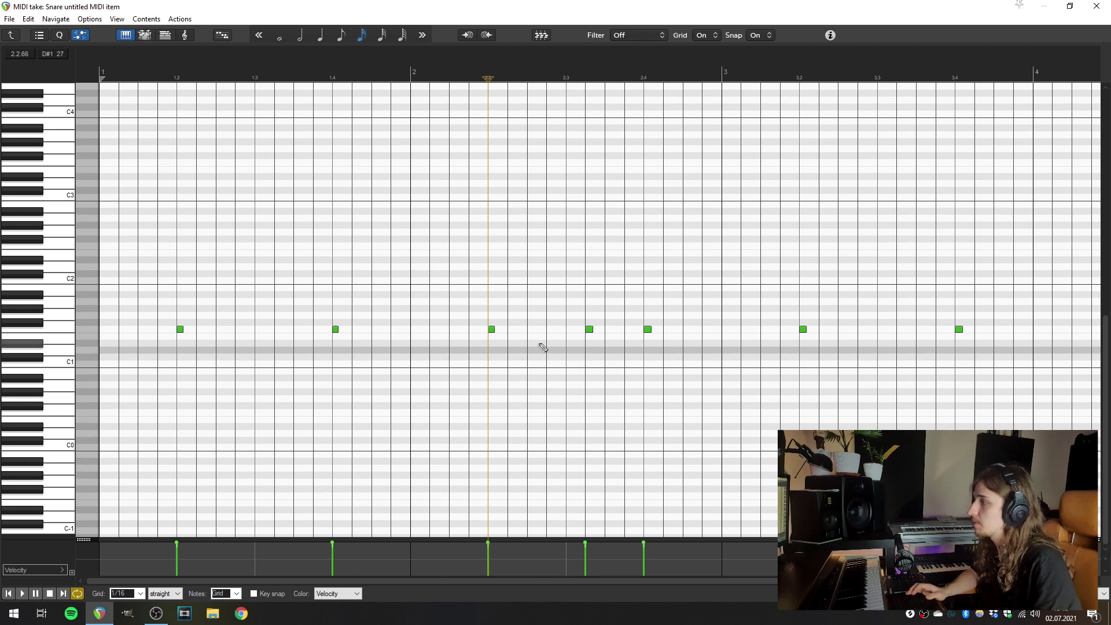